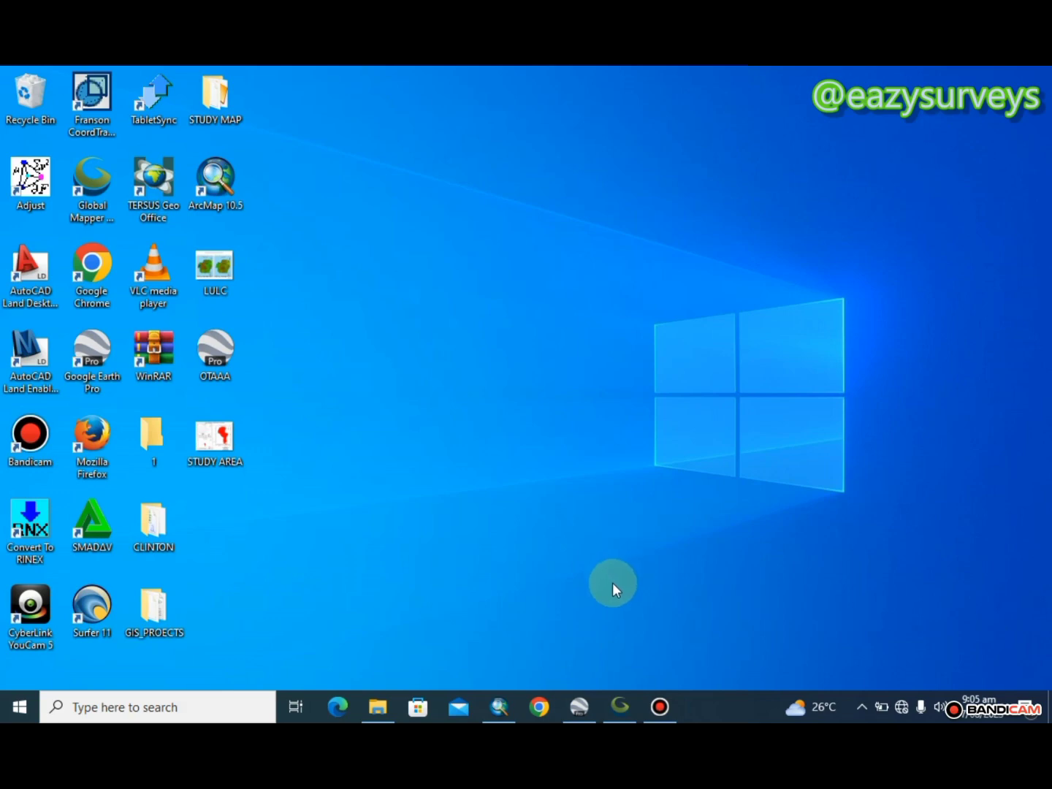
# Step: Switch to Google Earth Pro and start a new placemark using the placemark circle icon at scale 1.0
pyautogui.click(582, 703)
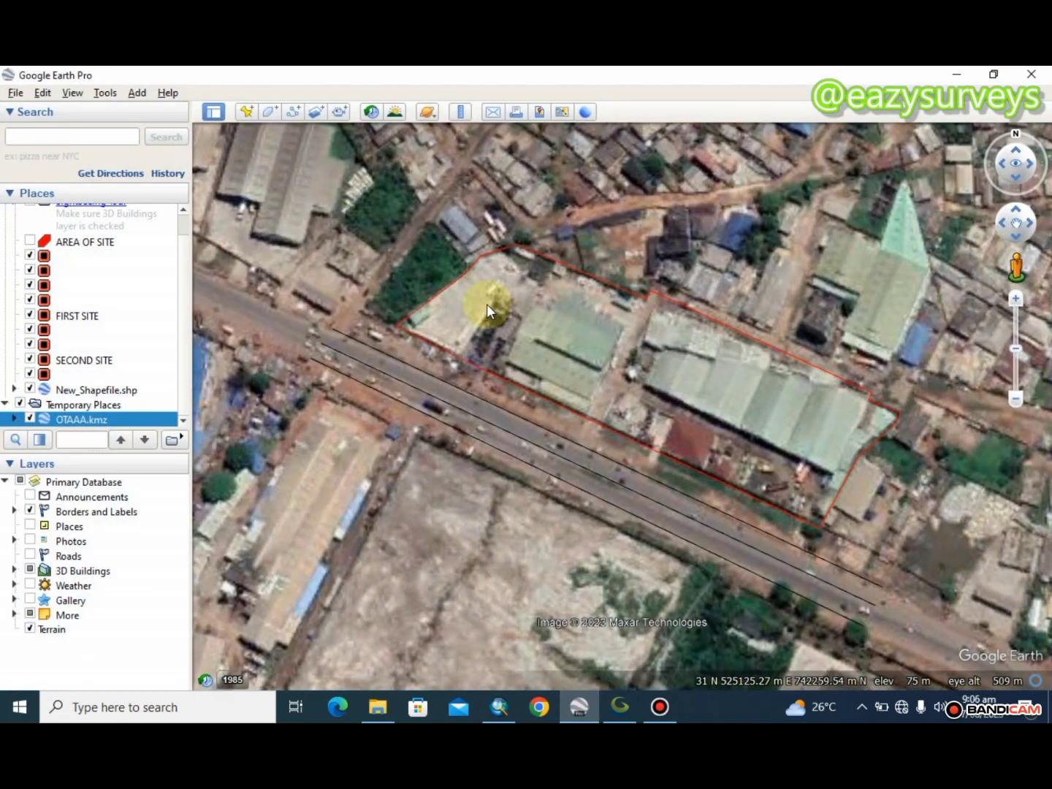
pyautogui.moveTo(506, 304); pyautogui.dragTo(524, 321)
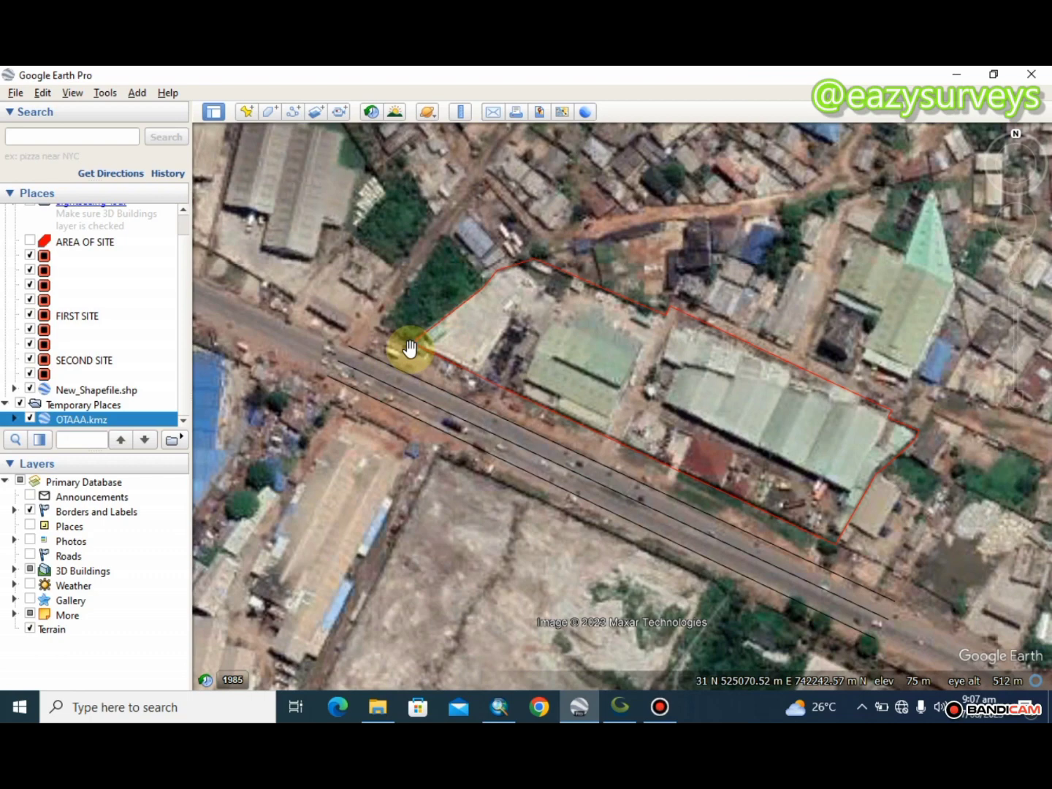
pyautogui.click(246, 112)
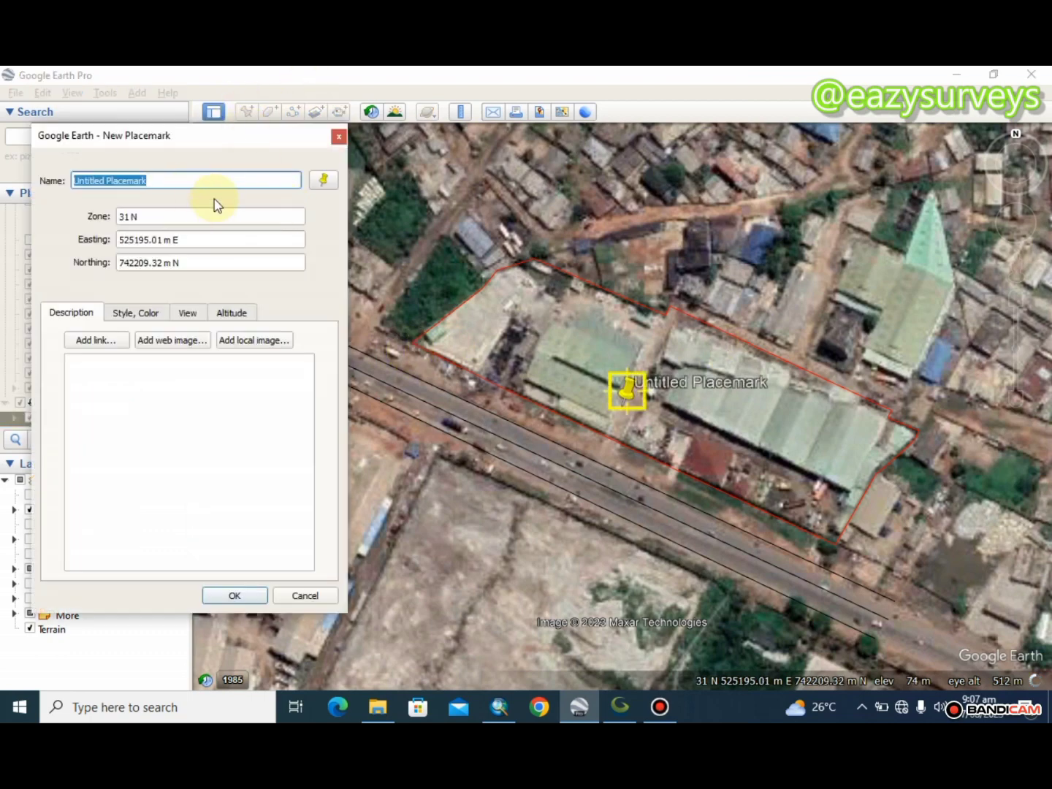
pyautogui.click(321, 179)
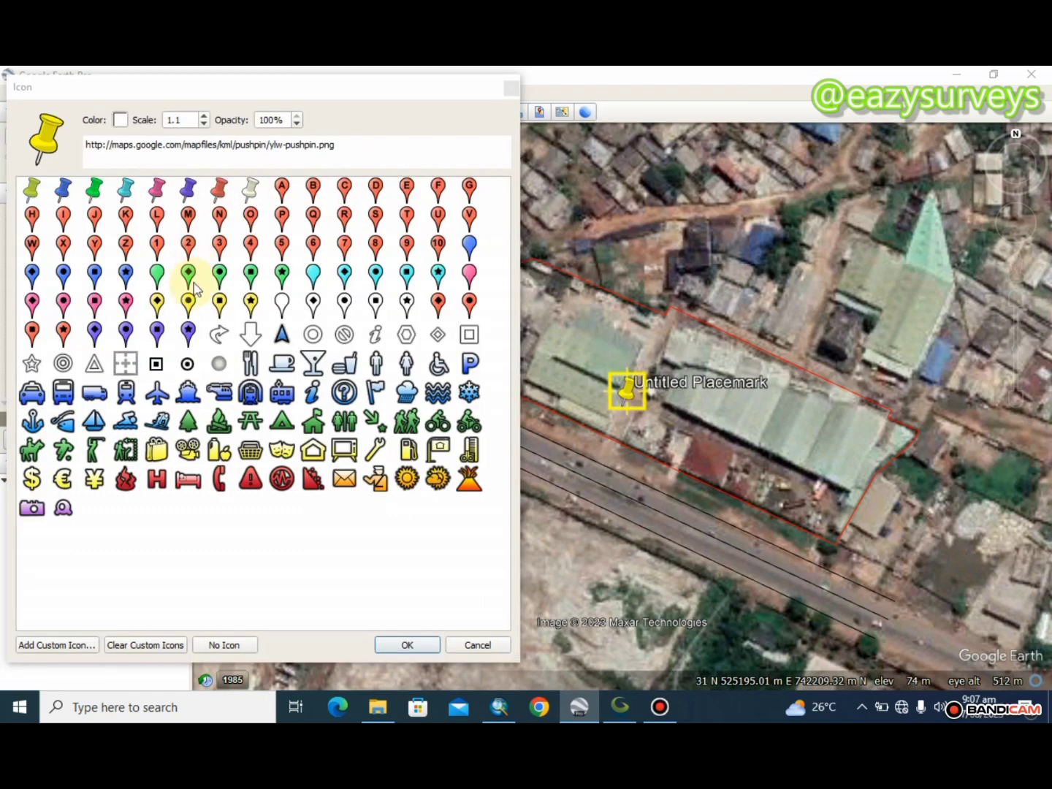
pyautogui.click(187, 365)
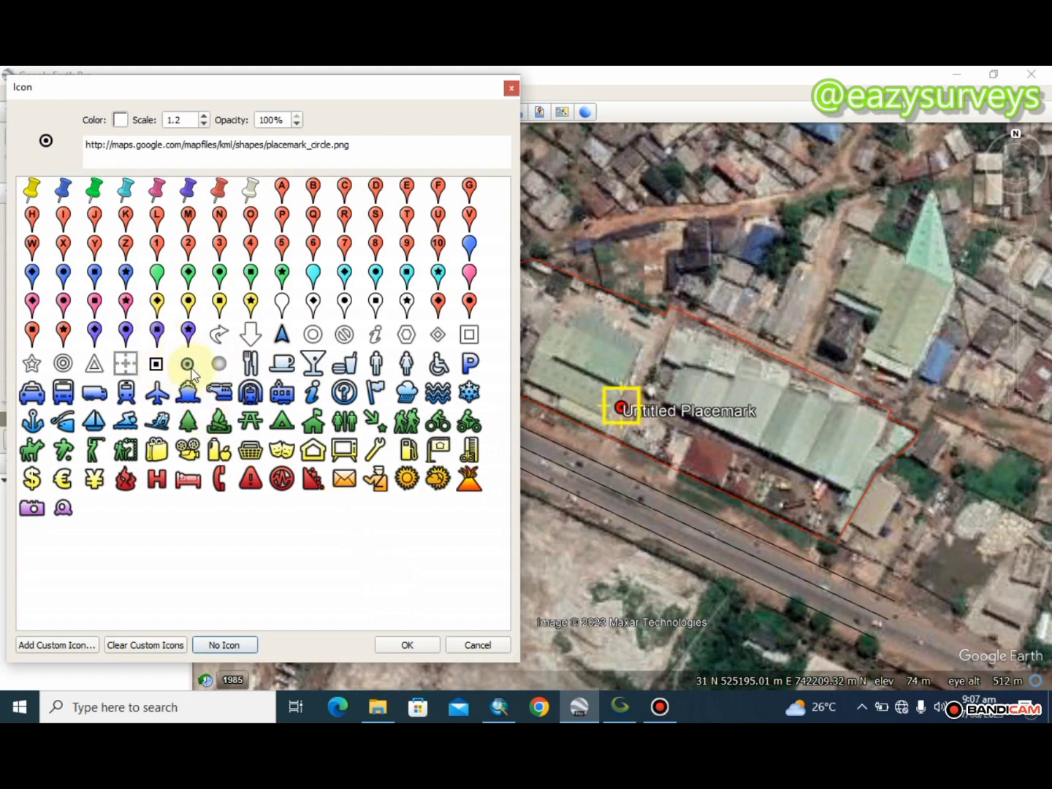
pyautogui.click(204, 125)
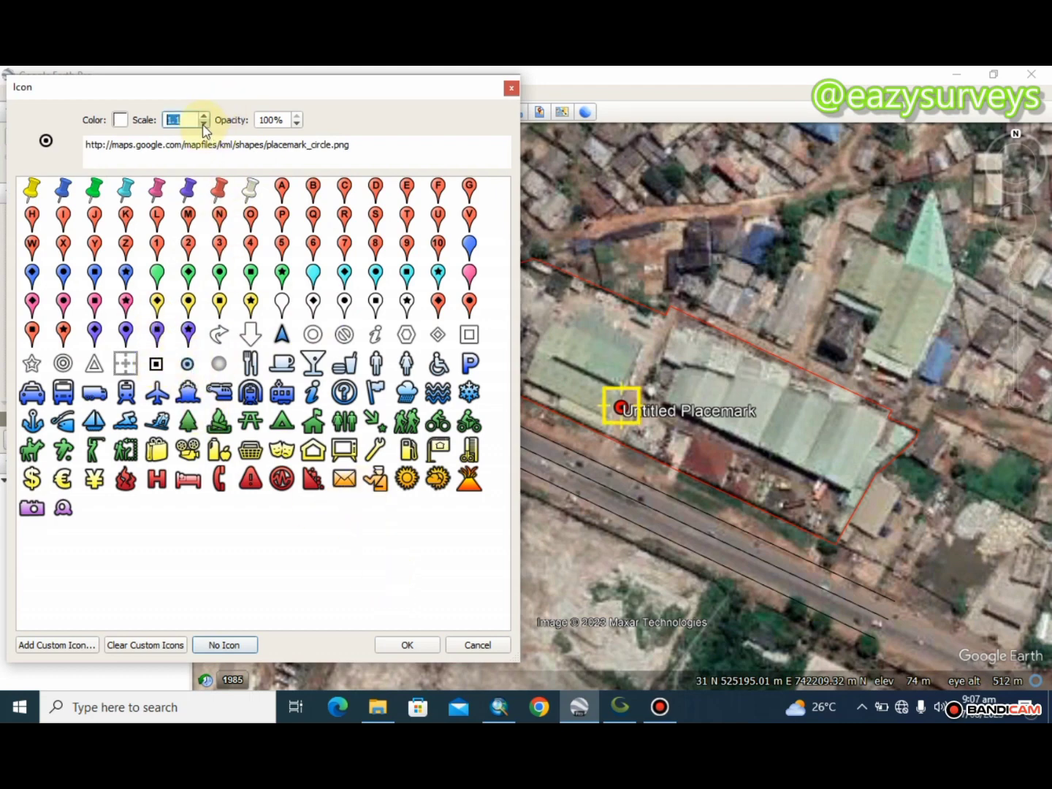
pyautogui.click(203, 124)
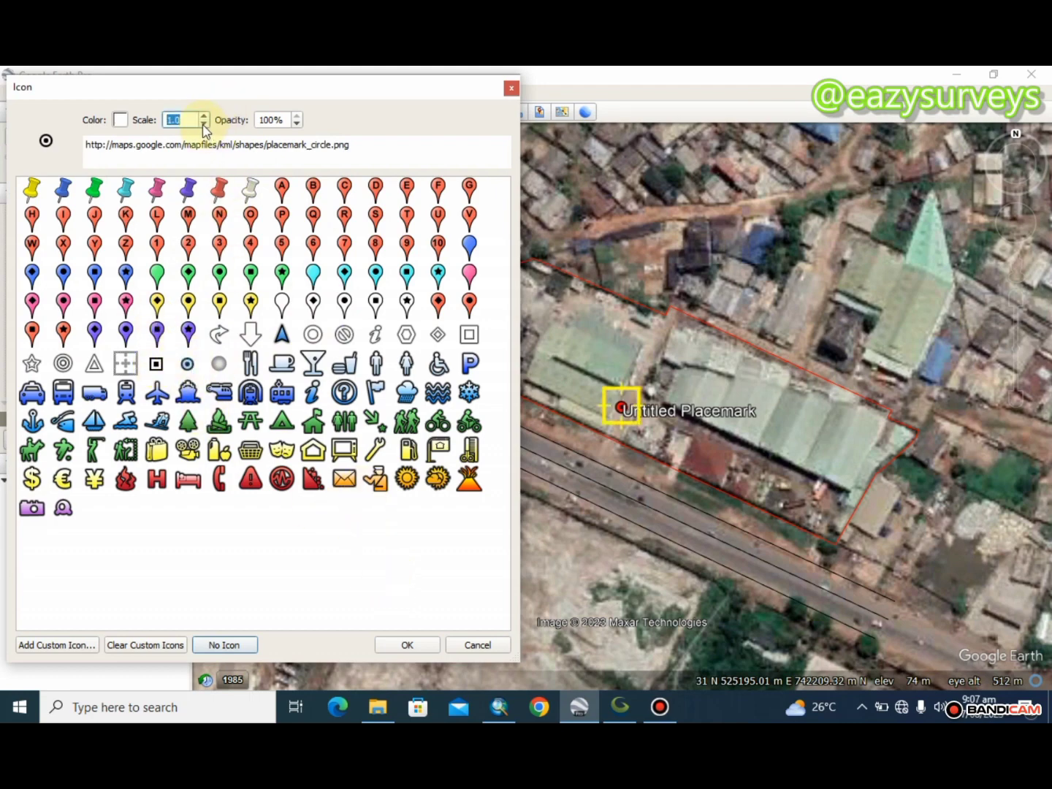
pyautogui.click(425, 648)
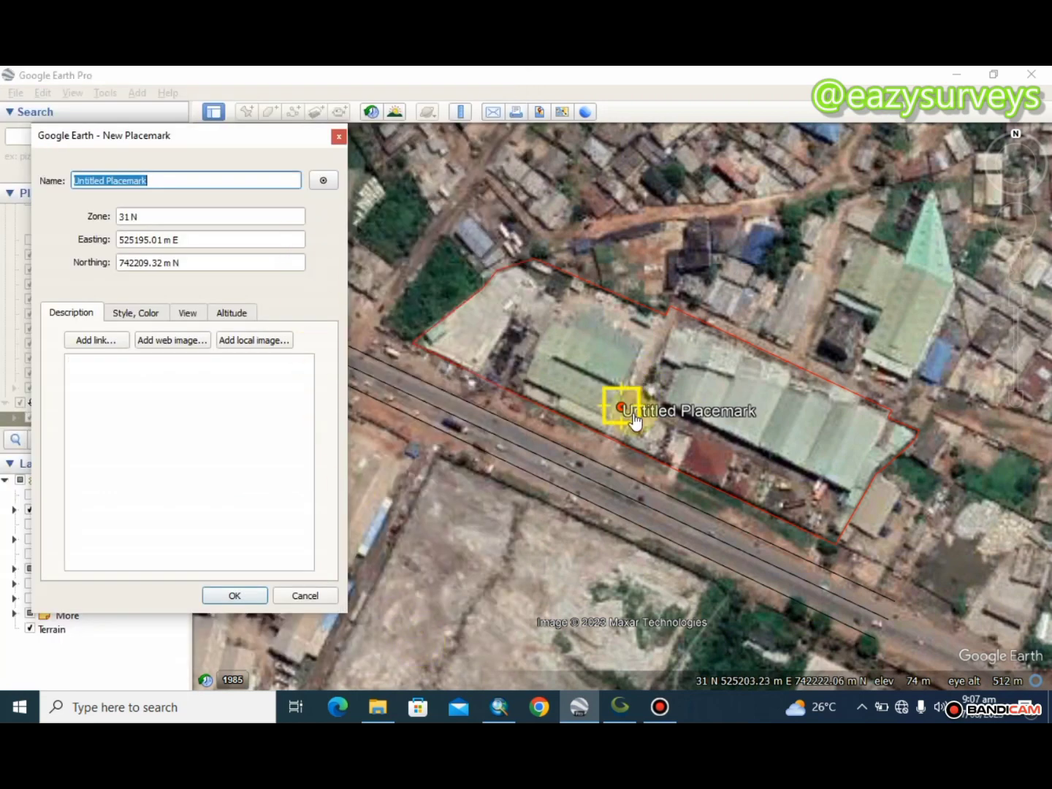
# Step: Position the new placemark on the western corner of the red site boundary, at about 525072 m E, 742246 m N
pyautogui.moveTo(618, 406); pyautogui.dragTo(414, 352)
pyautogui.scroll(2, 413, 351)
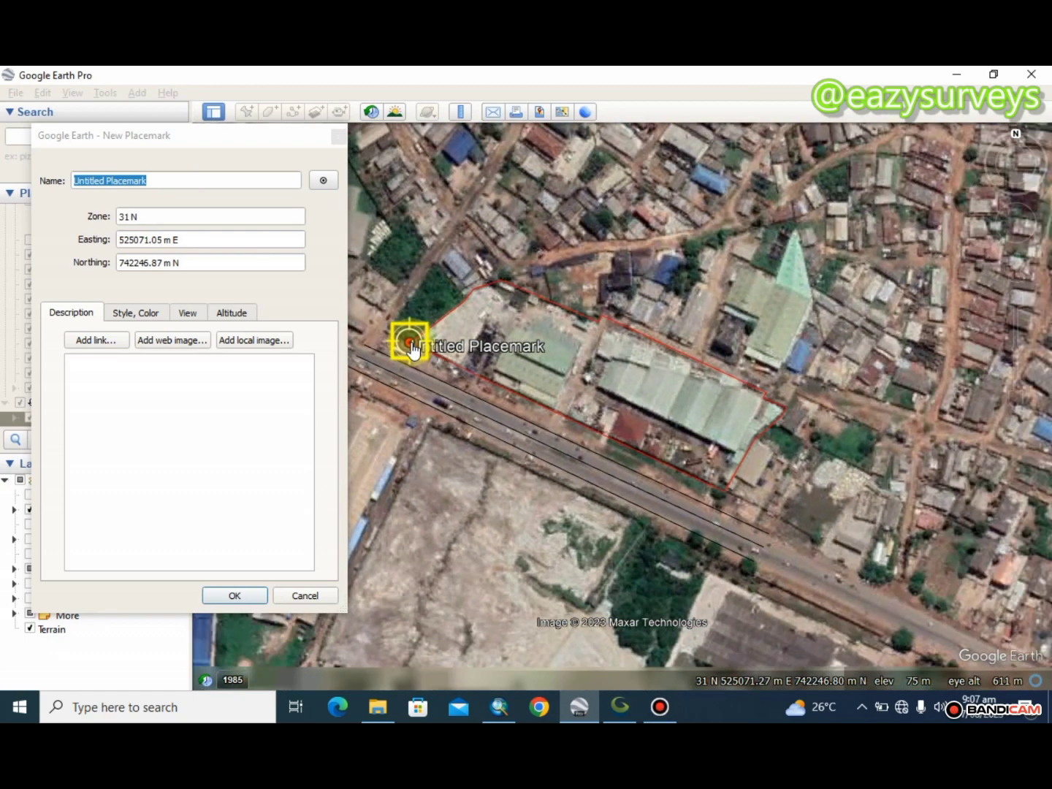
pyautogui.scroll(3, 412, 352)
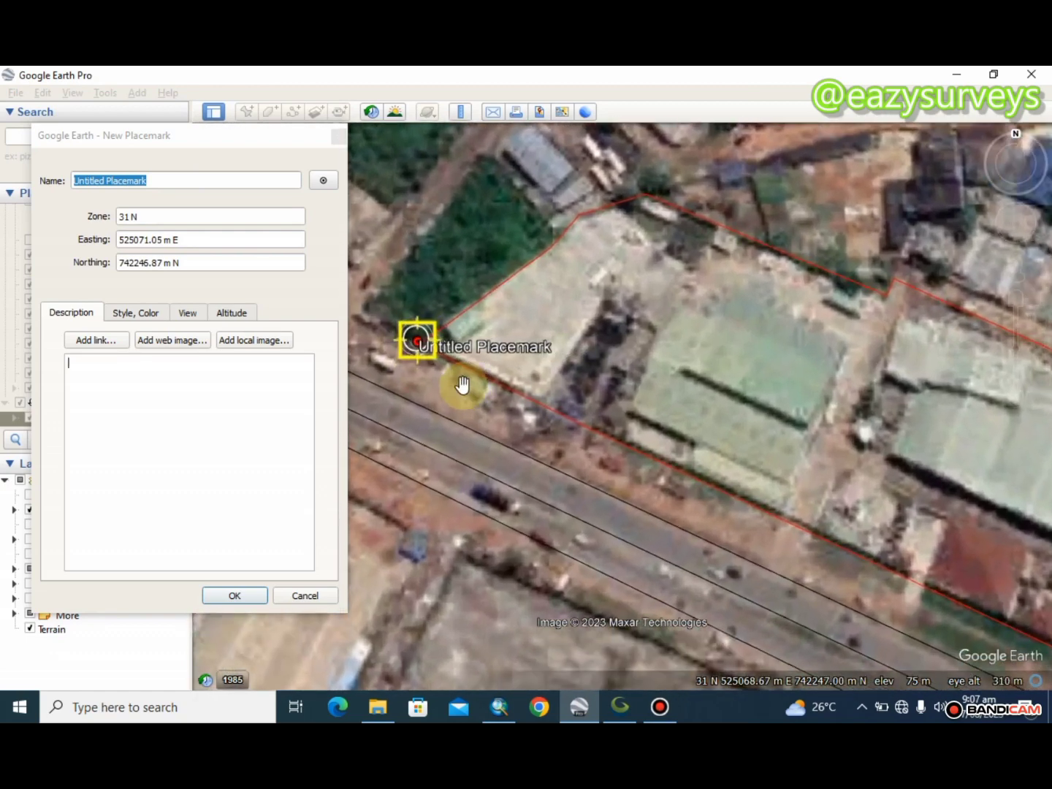
pyautogui.moveTo(433, 351)
pyautogui.mouseDown()
pyautogui.moveTo(457, 369)
pyautogui.moveTo(426, 352)
pyautogui.mouseUp()
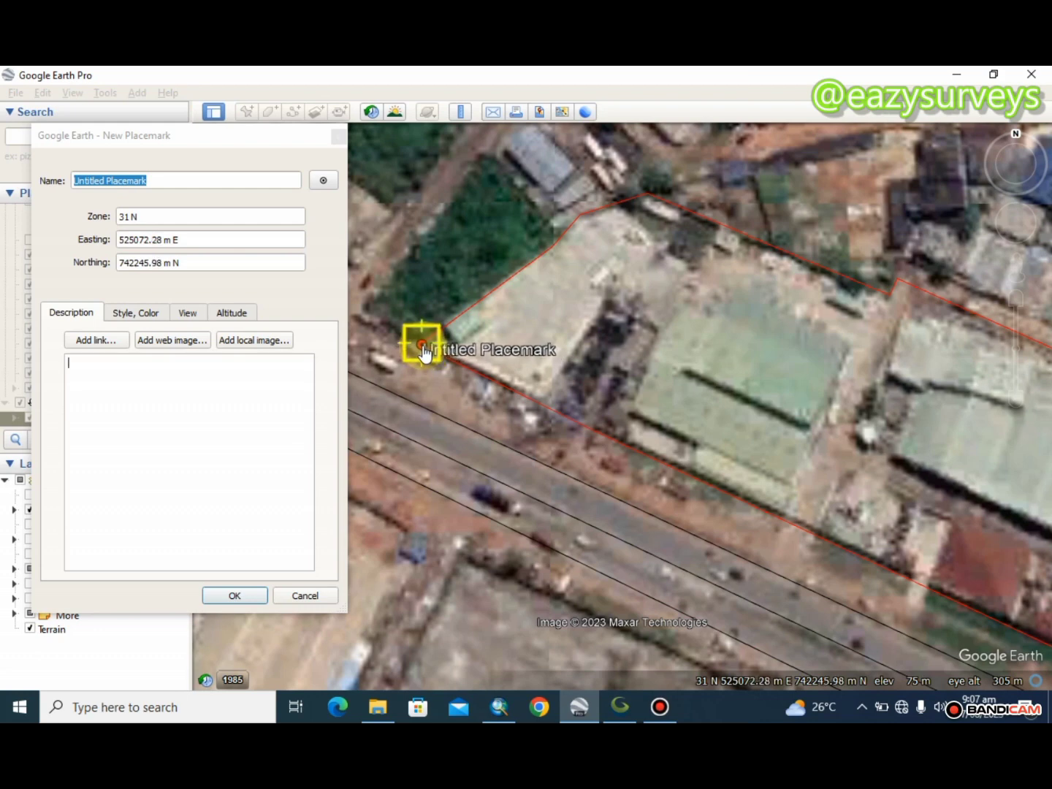
pyautogui.click(518, 405)
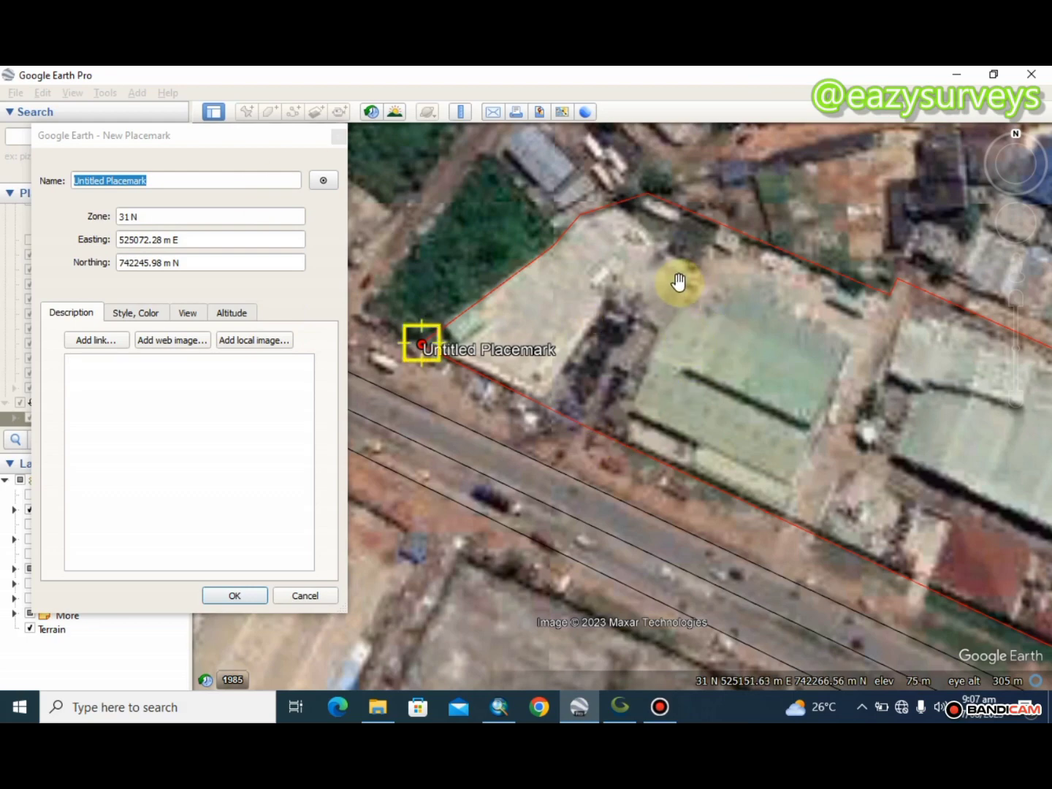
pyautogui.scroll(-2, 680, 296)
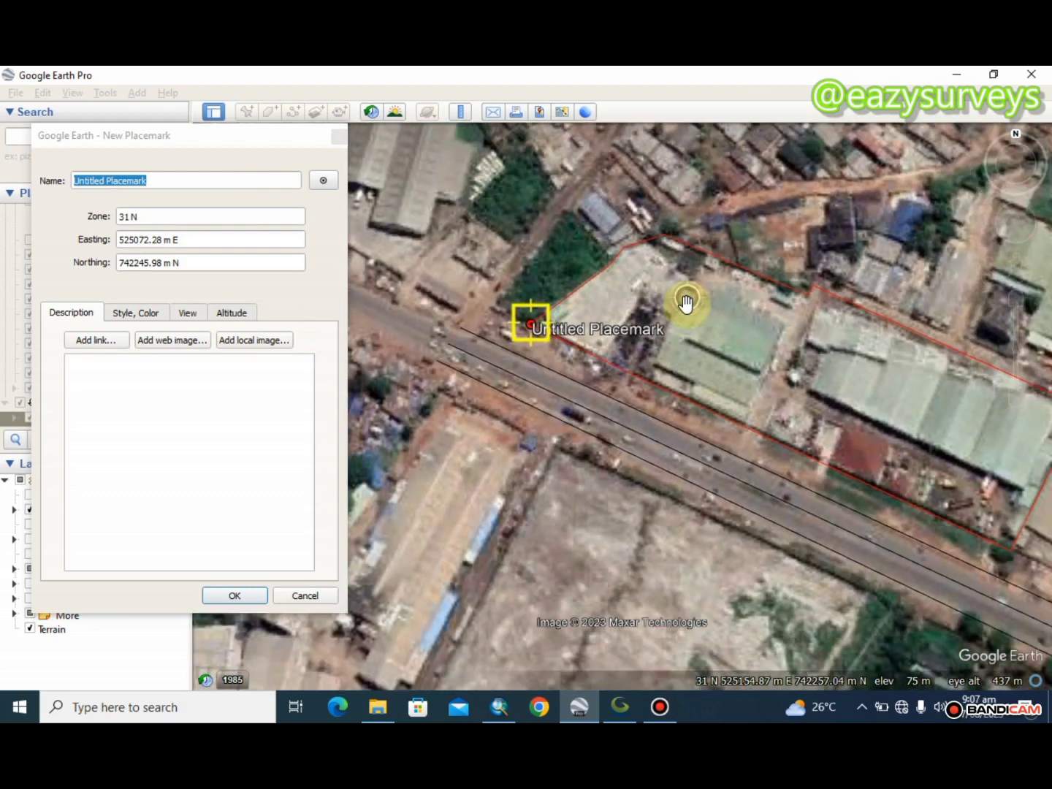
pyautogui.scroll(-1, 686, 301)
pyautogui.moveTo(733, 343); pyautogui.dragTo(666, 372)
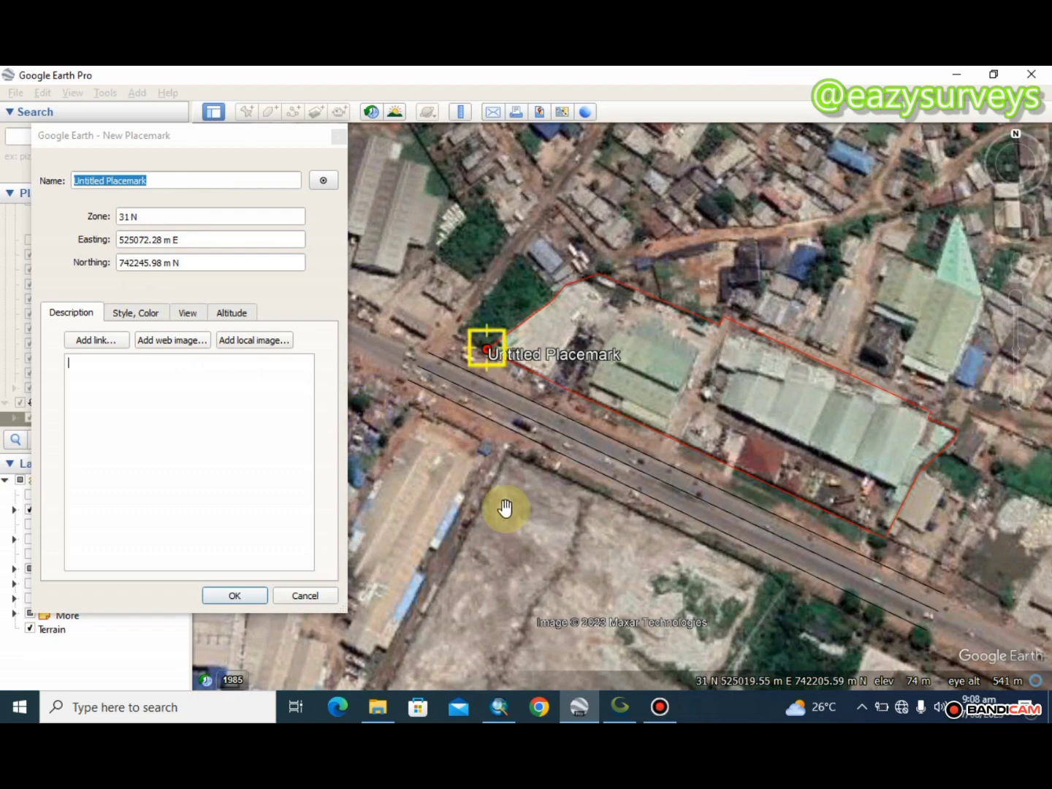
# Step: Switch to Global Mapper and open the Coordinate Converter
pyautogui.click(956, 74)
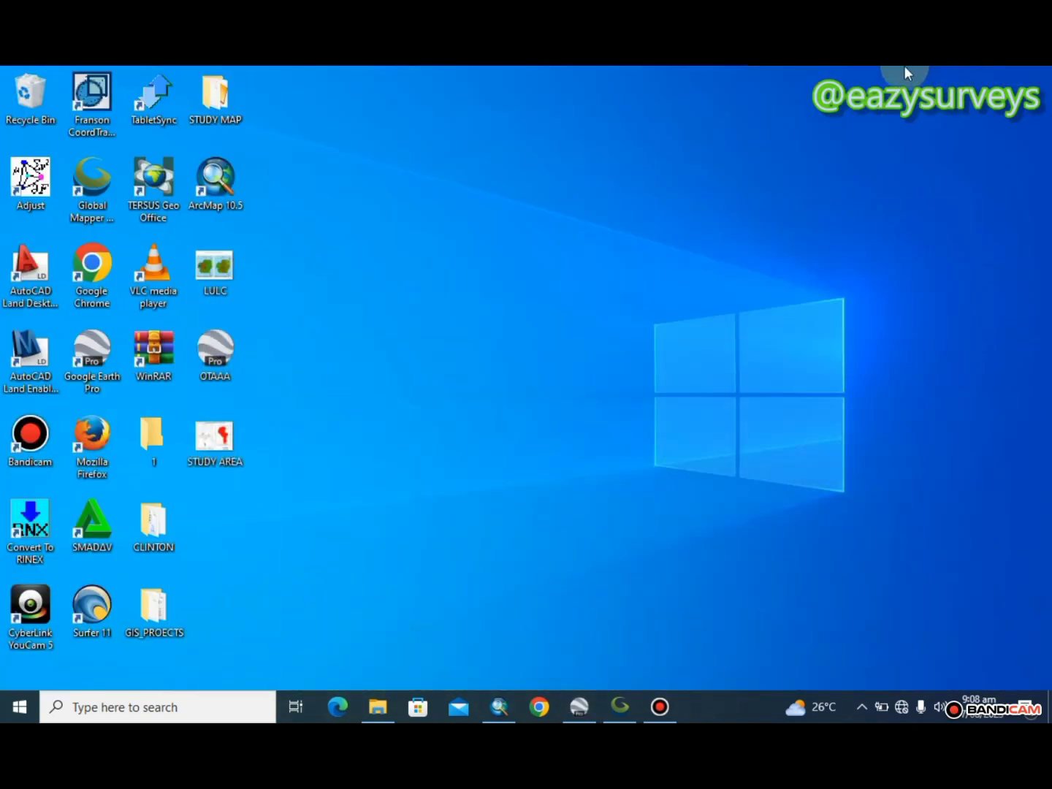
pyautogui.click(618, 707)
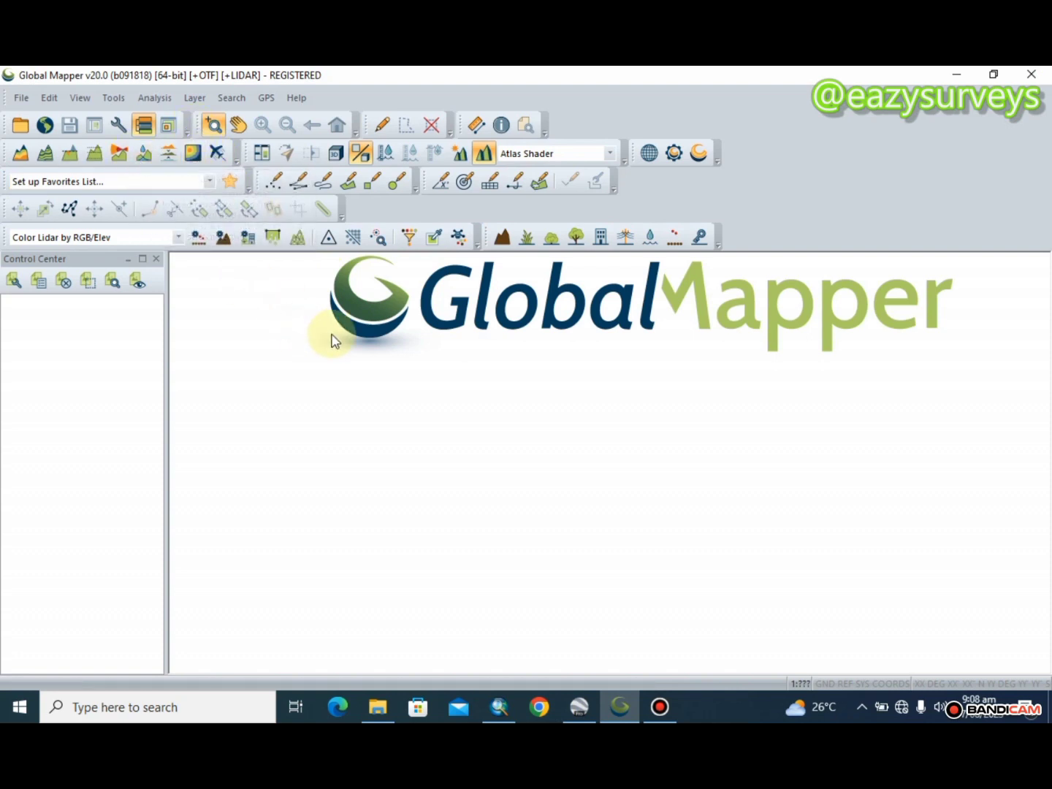
pyautogui.click(116, 99)
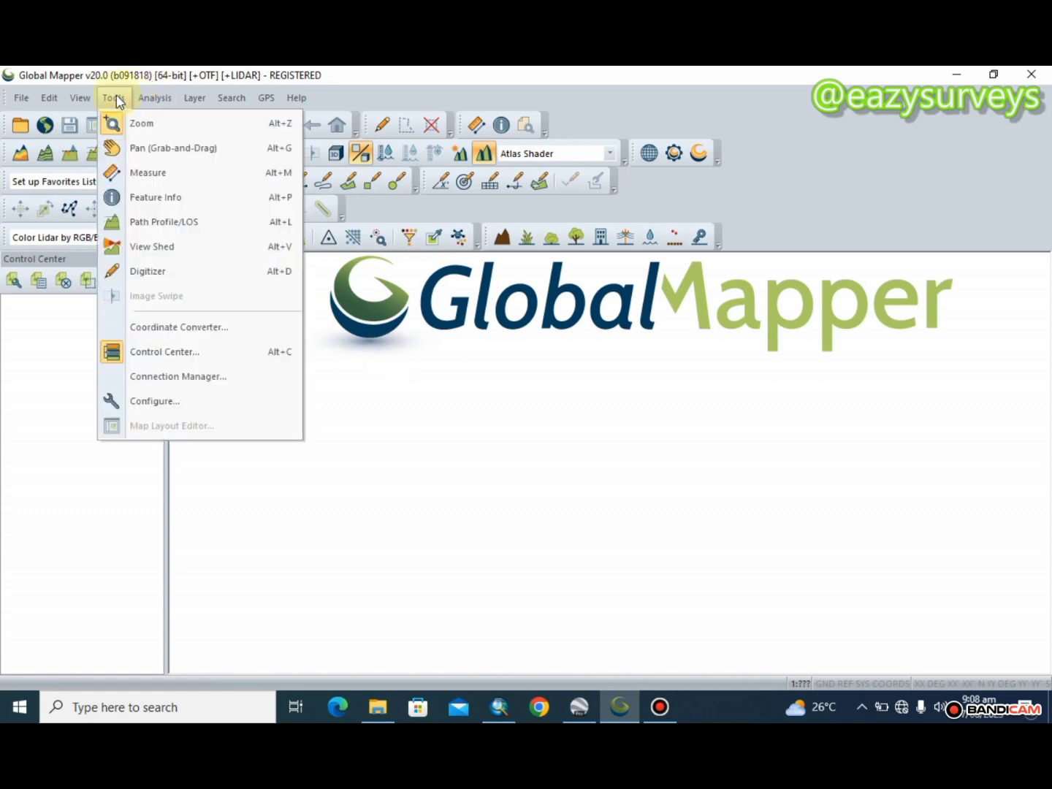
pyautogui.click(190, 327)
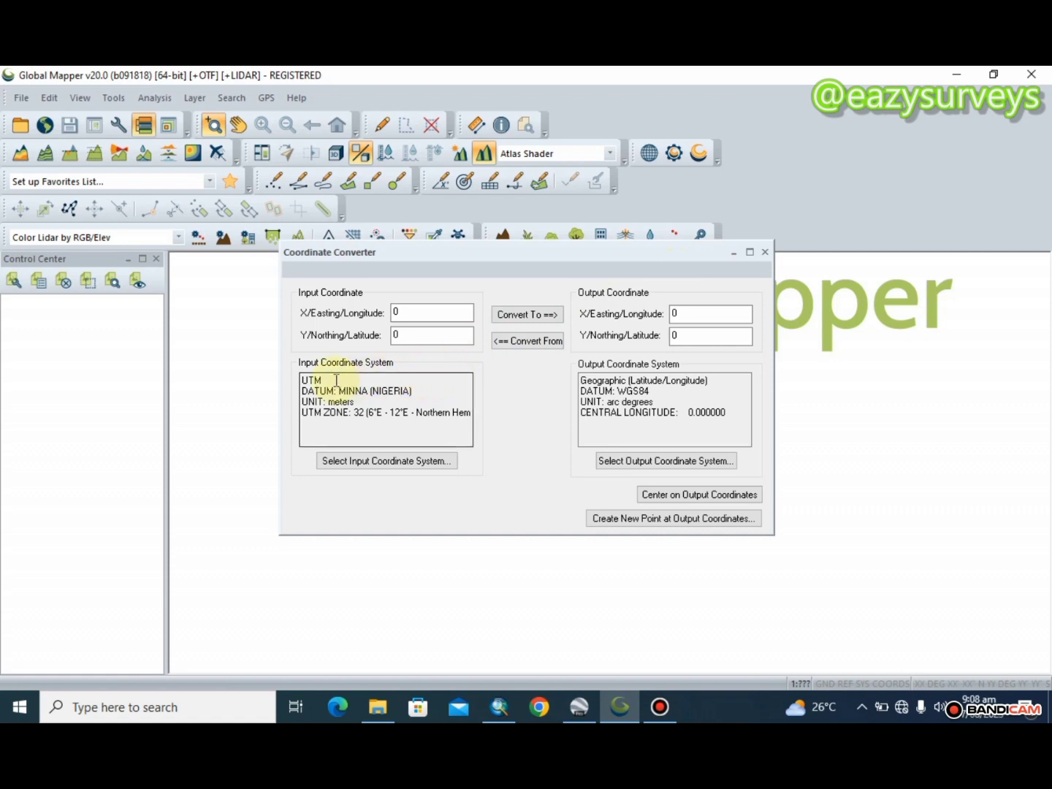
# Step: Set the input coordinate system to the UTM projection, zone 31 (0°E - 6°E - Northern Hemisphere)
pyautogui.click(387, 466)
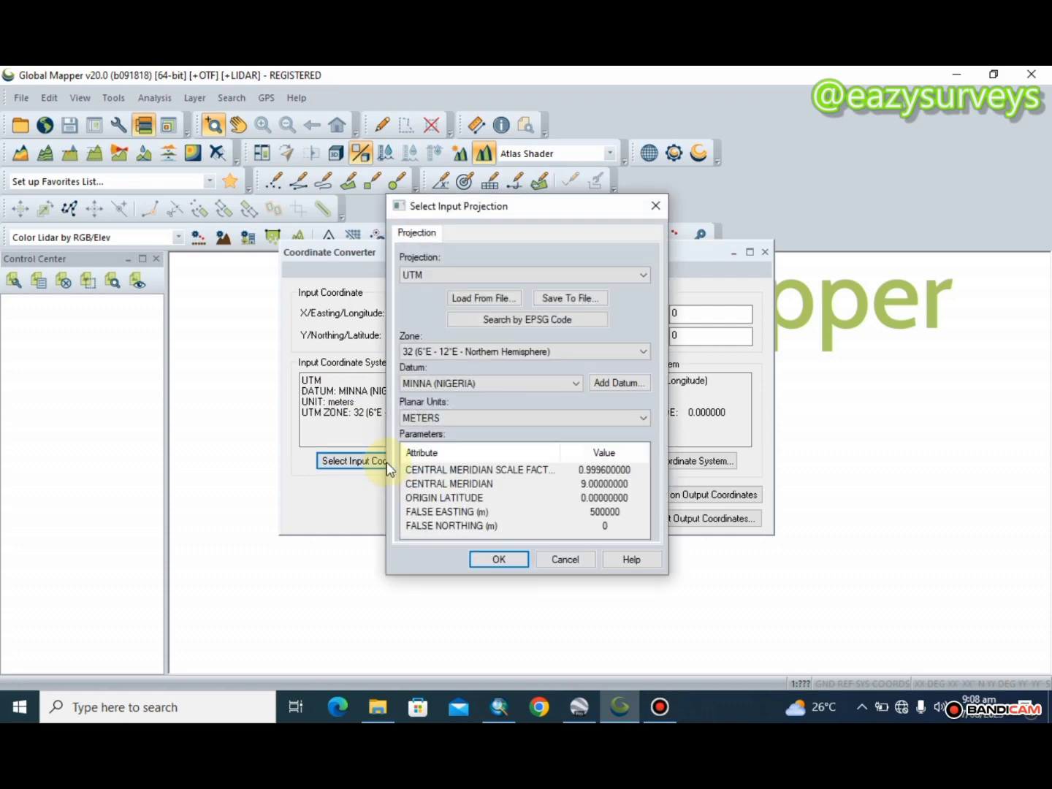
pyautogui.click(428, 279)
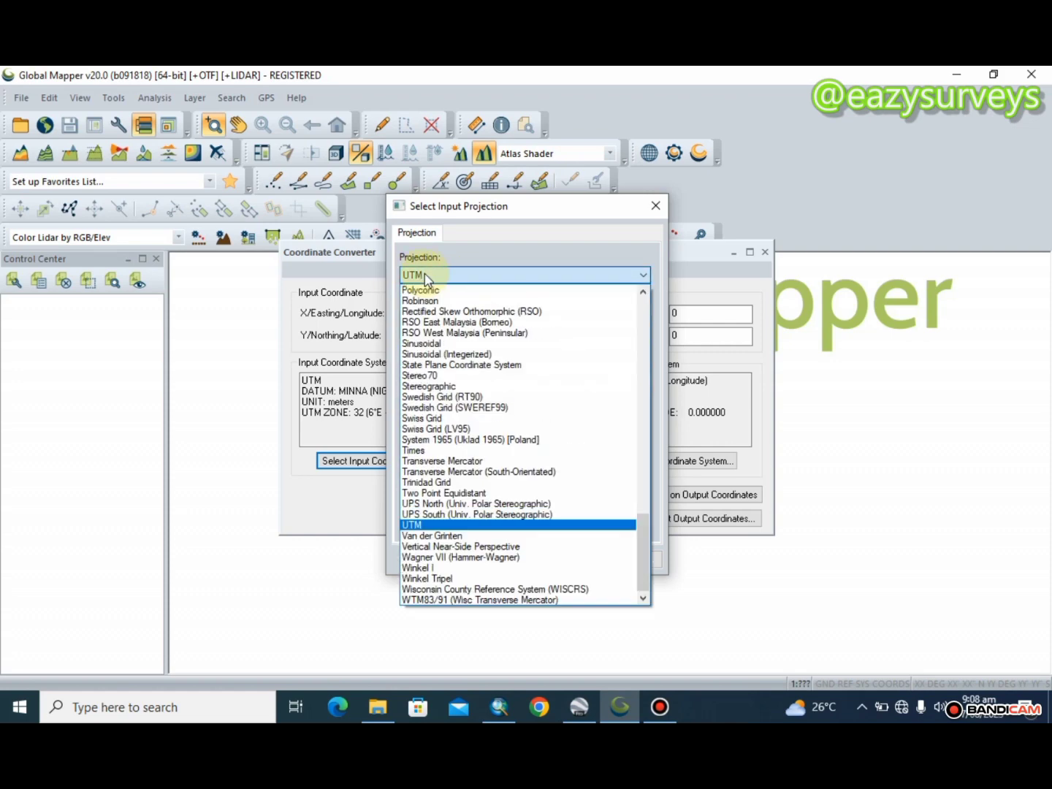
pyautogui.click(421, 525)
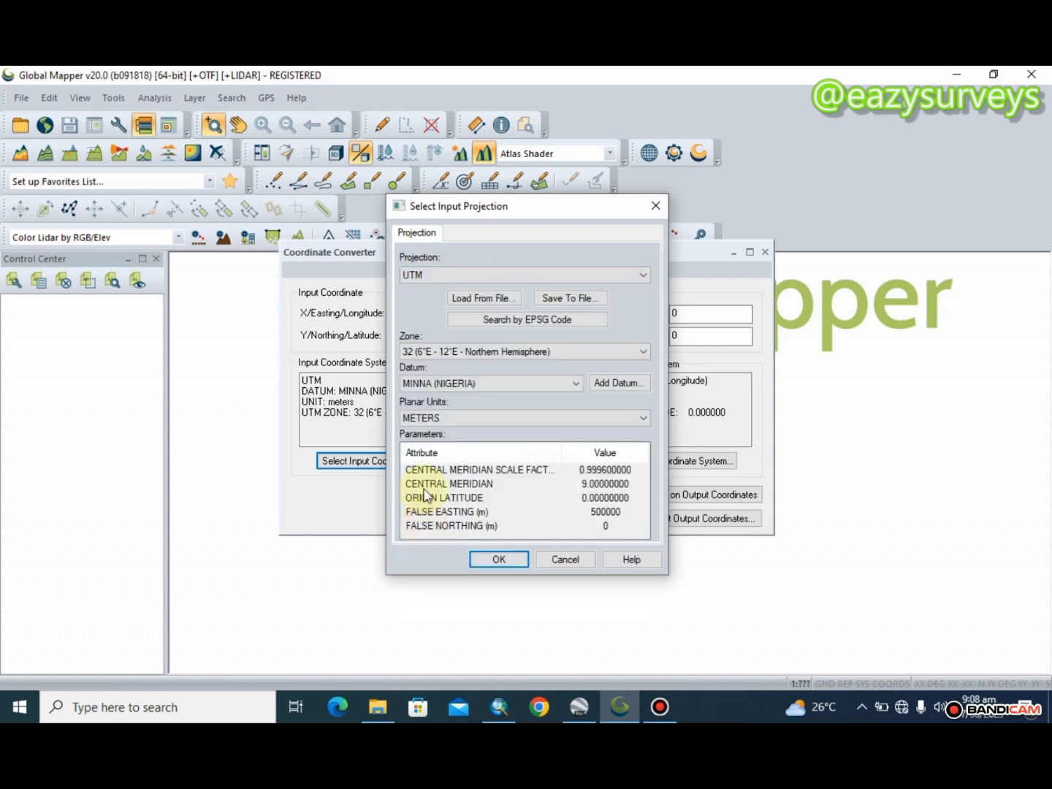
pyautogui.click(643, 352)
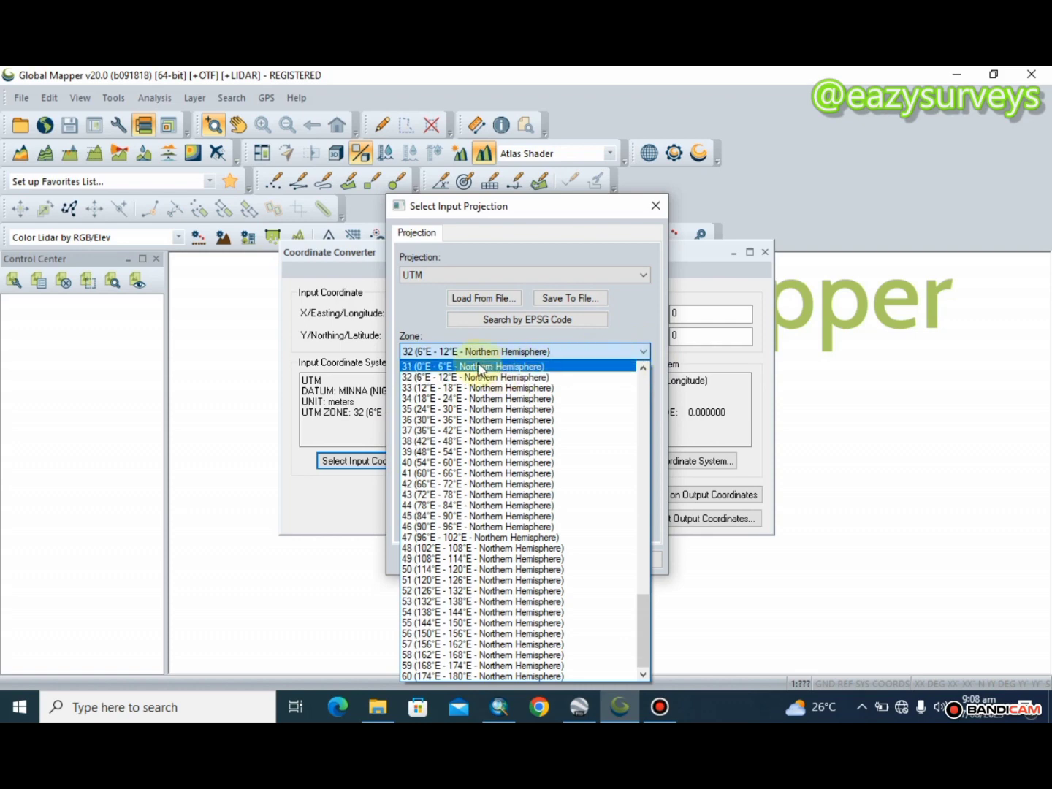
pyautogui.click(478, 367)
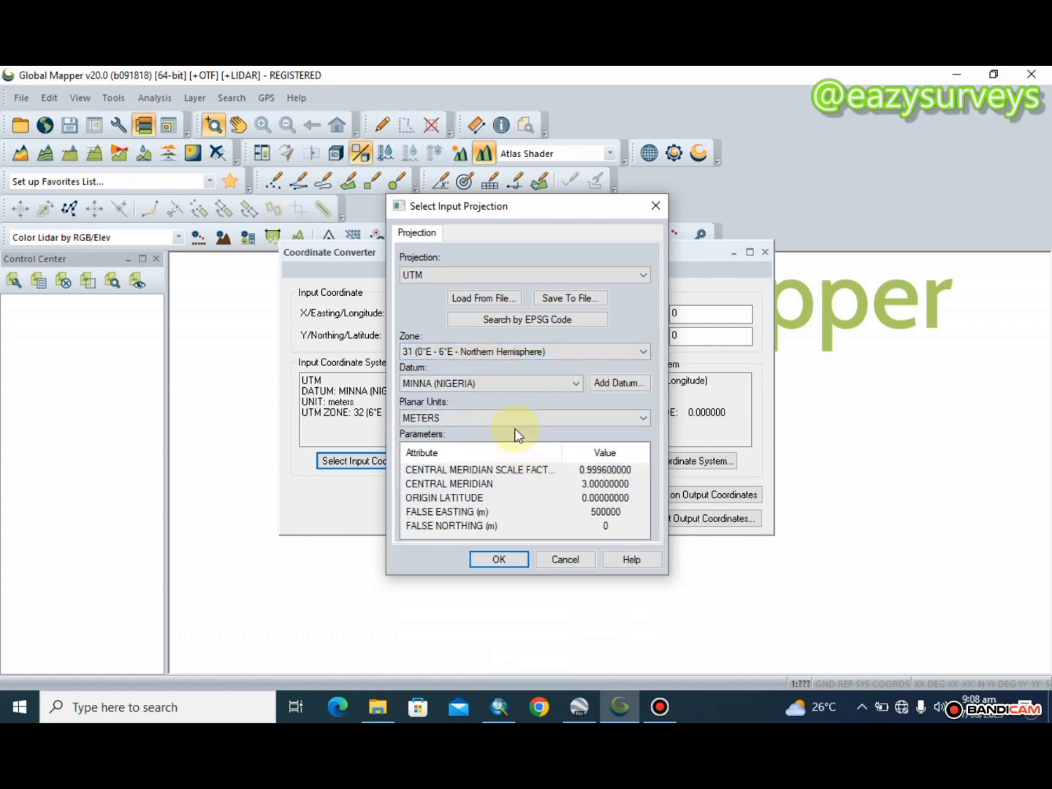
# Step: Set the input coordinate system's datum to WGS84 and accept the input projection
pyautogui.click(574, 385)
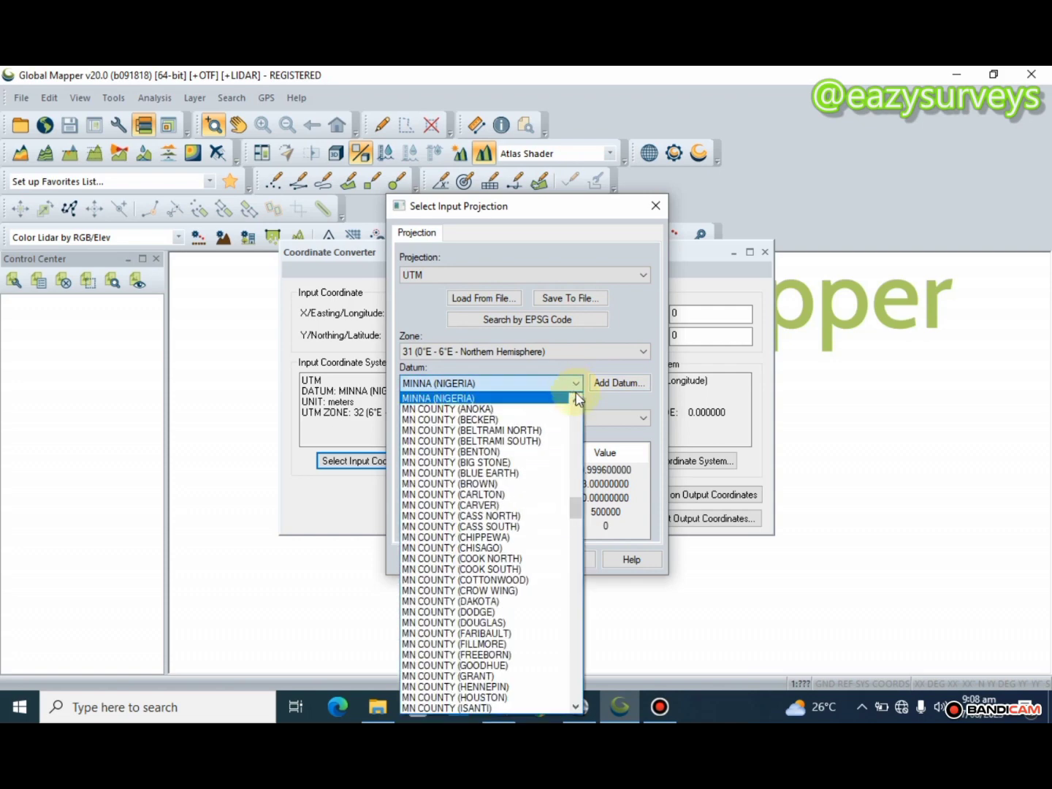
pyautogui.moveTo(577, 504); pyautogui.dragTo(594, 634)
pyautogui.press('w')
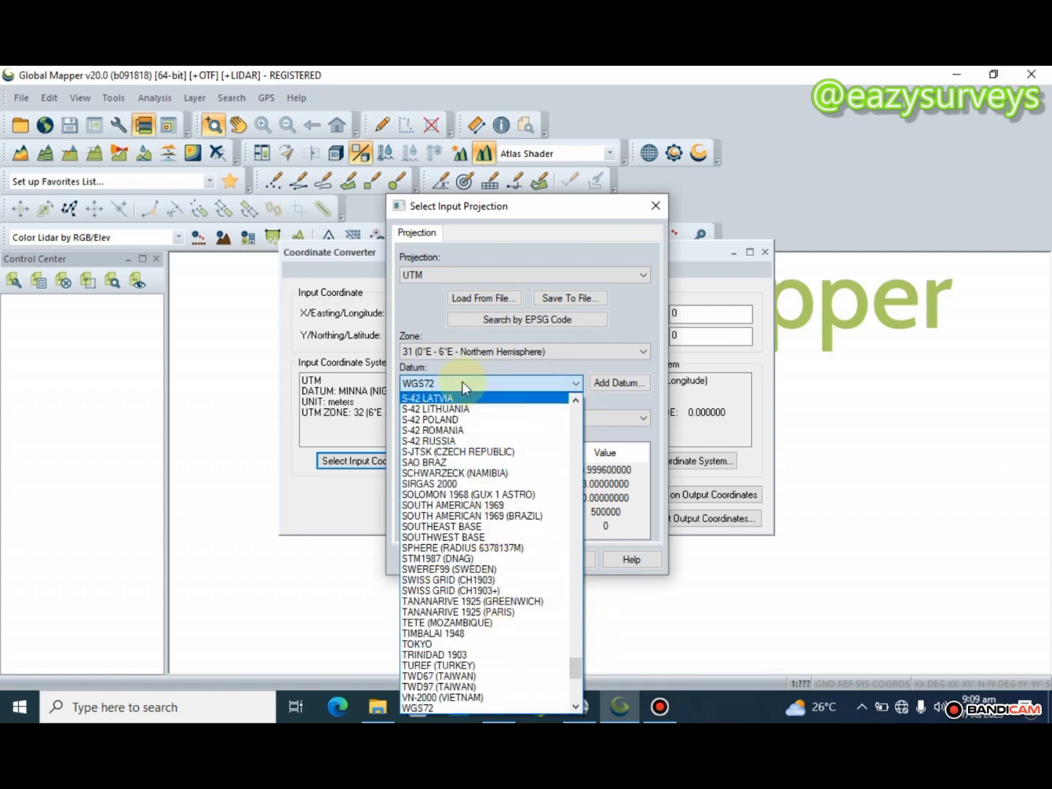
pyautogui.click(575, 400)
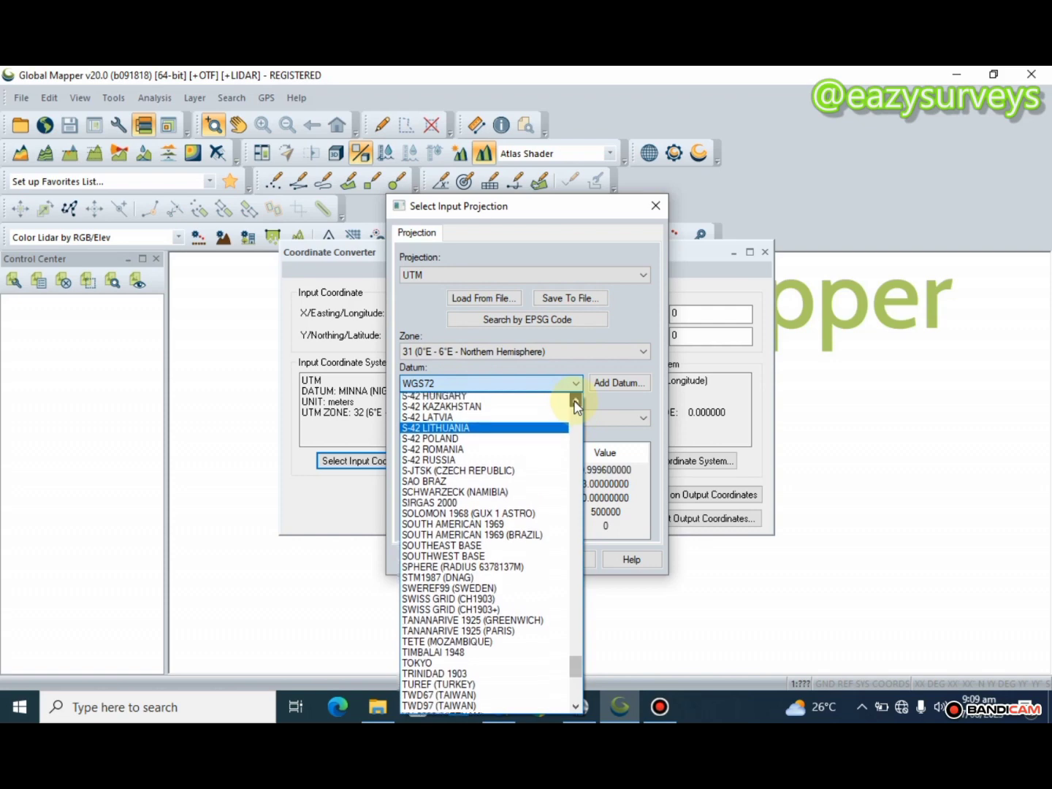
pyautogui.click(575, 402)
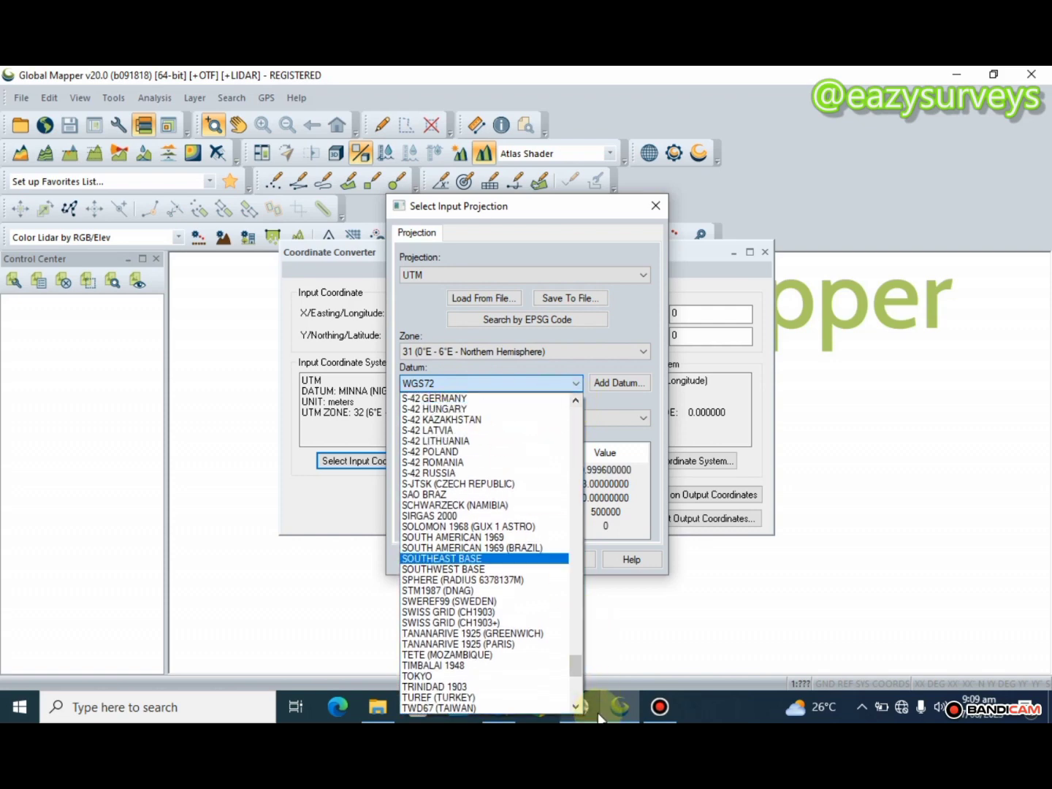
pyautogui.click(576, 705)
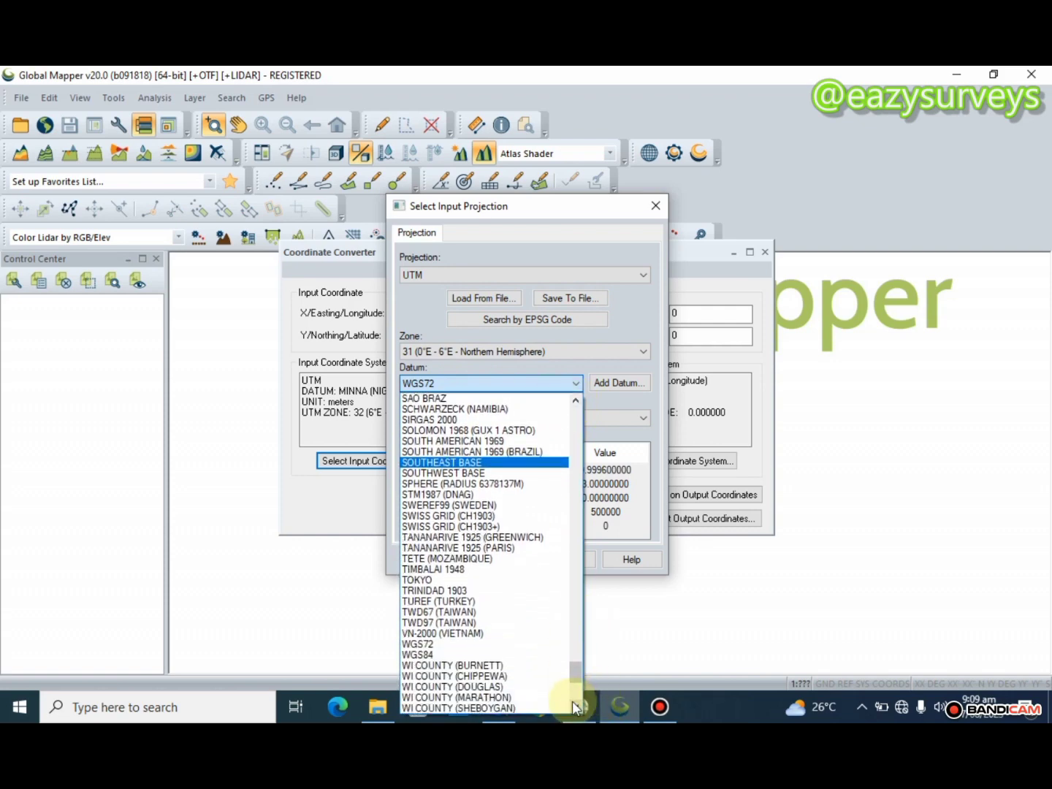
pyautogui.click(440, 655)
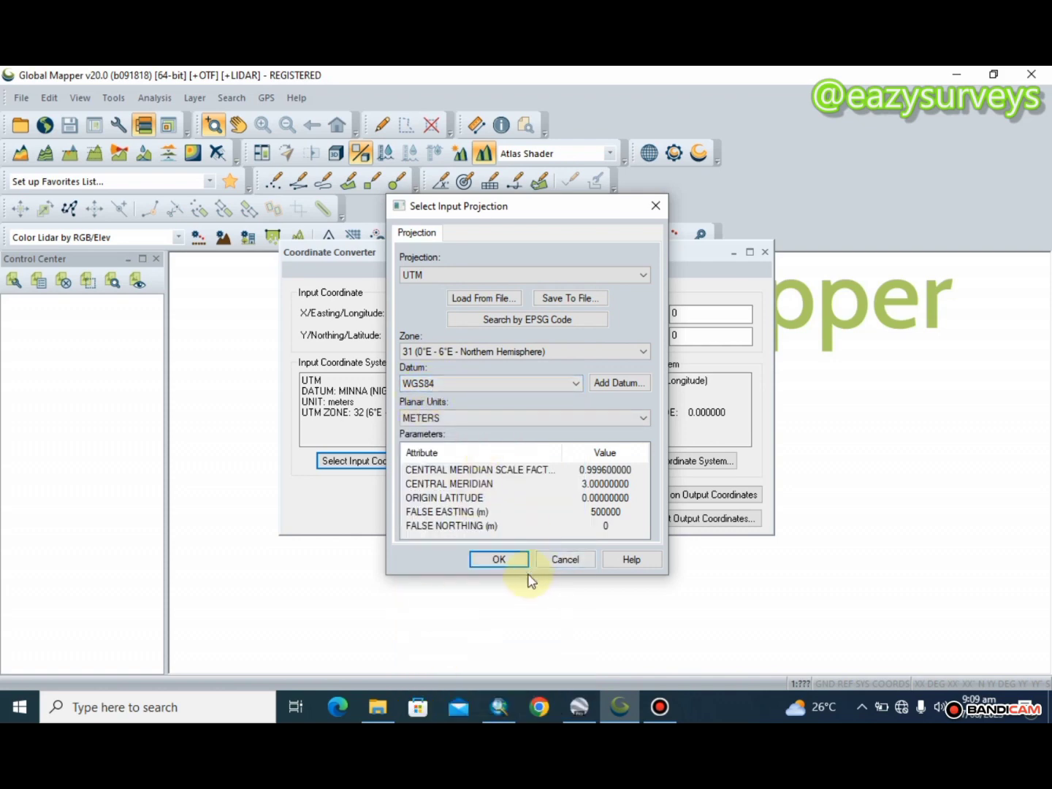
pyautogui.click(500, 560)
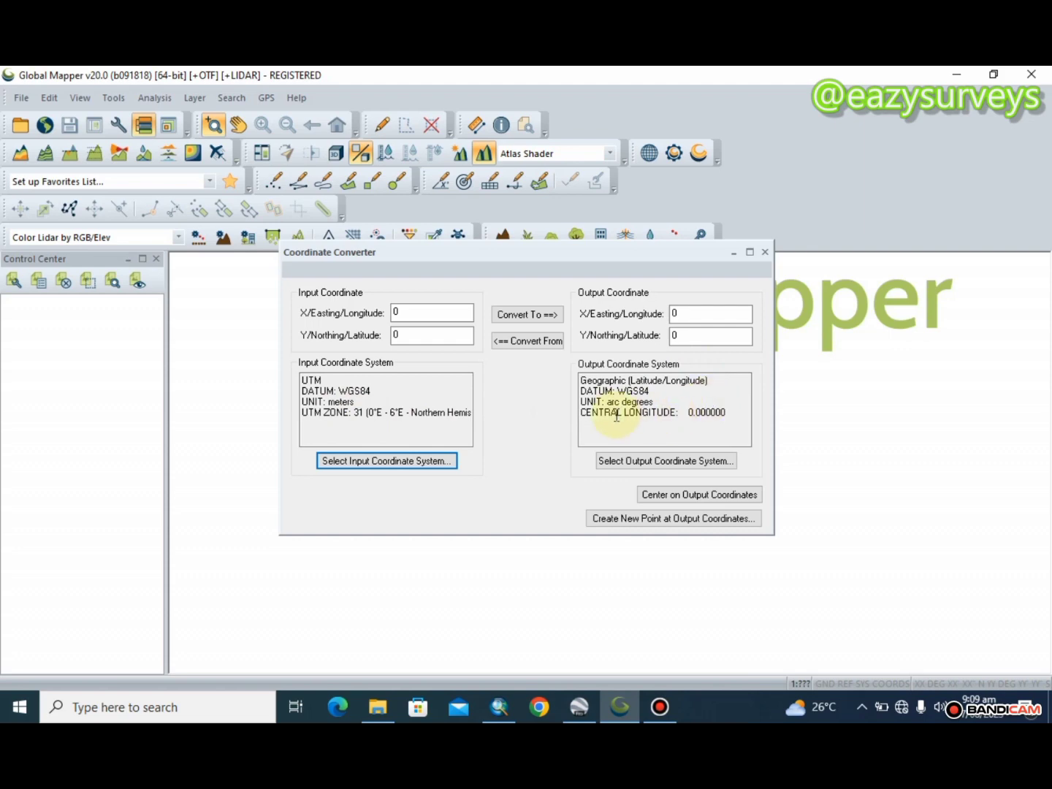
# Step: Set the output coordinate system to the UTM projection, zone 31 (0°E - 6°E - Northern Hemisphere)
pyautogui.click(680, 461)
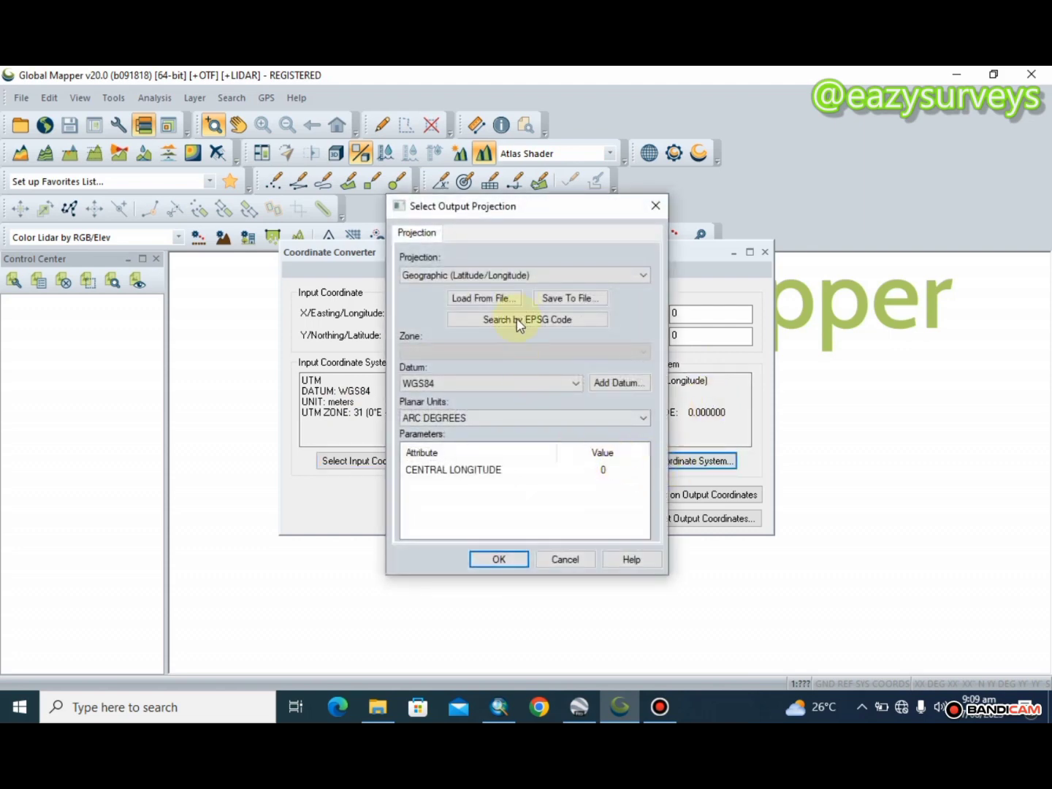
pyautogui.click(527, 277)
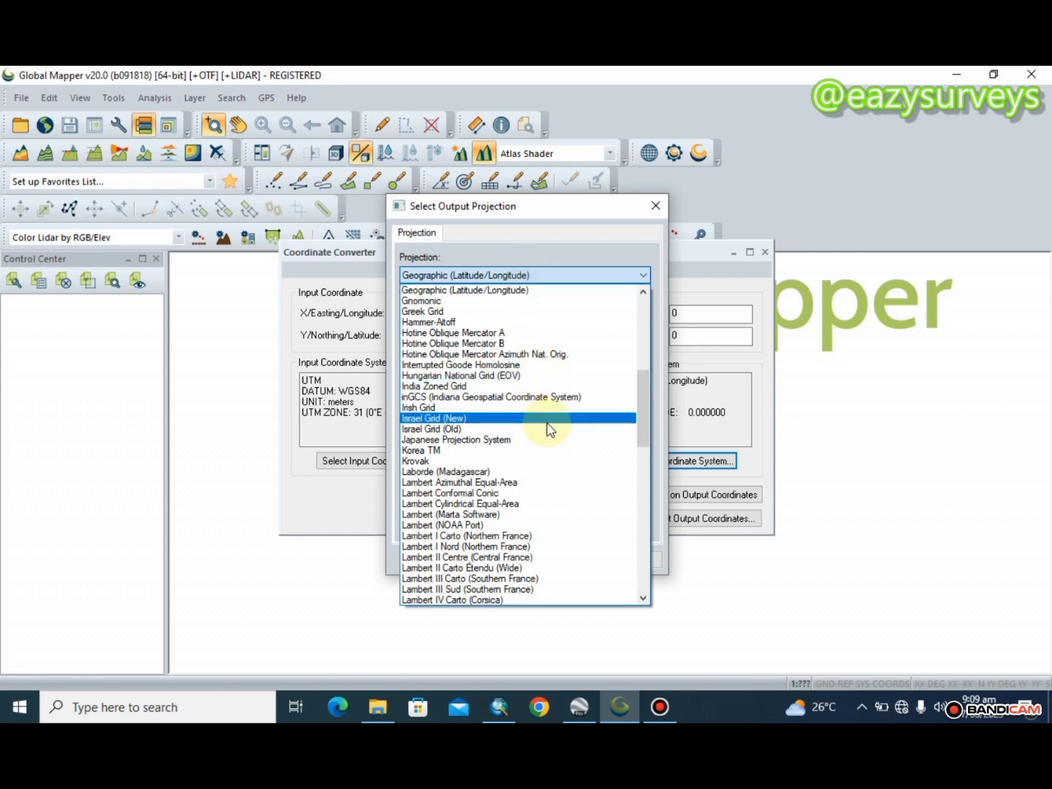
pyautogui.press('u')
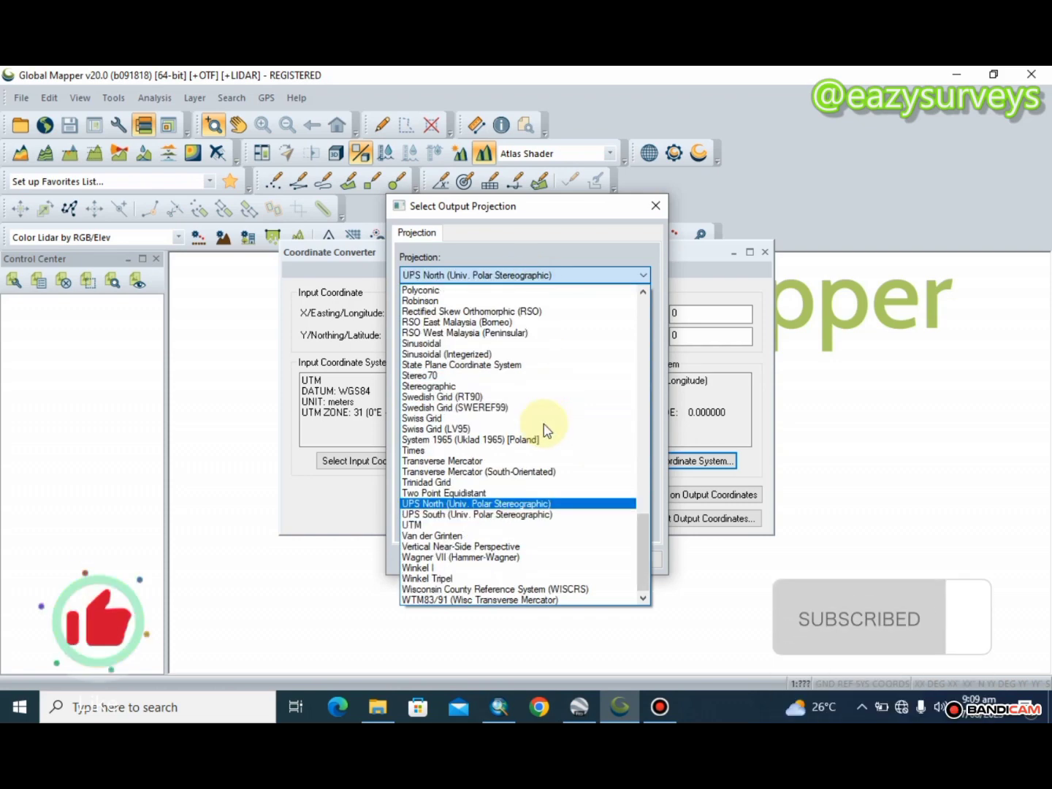
pyautogui.click(453, 524)
pyautogui.click(499, 362)
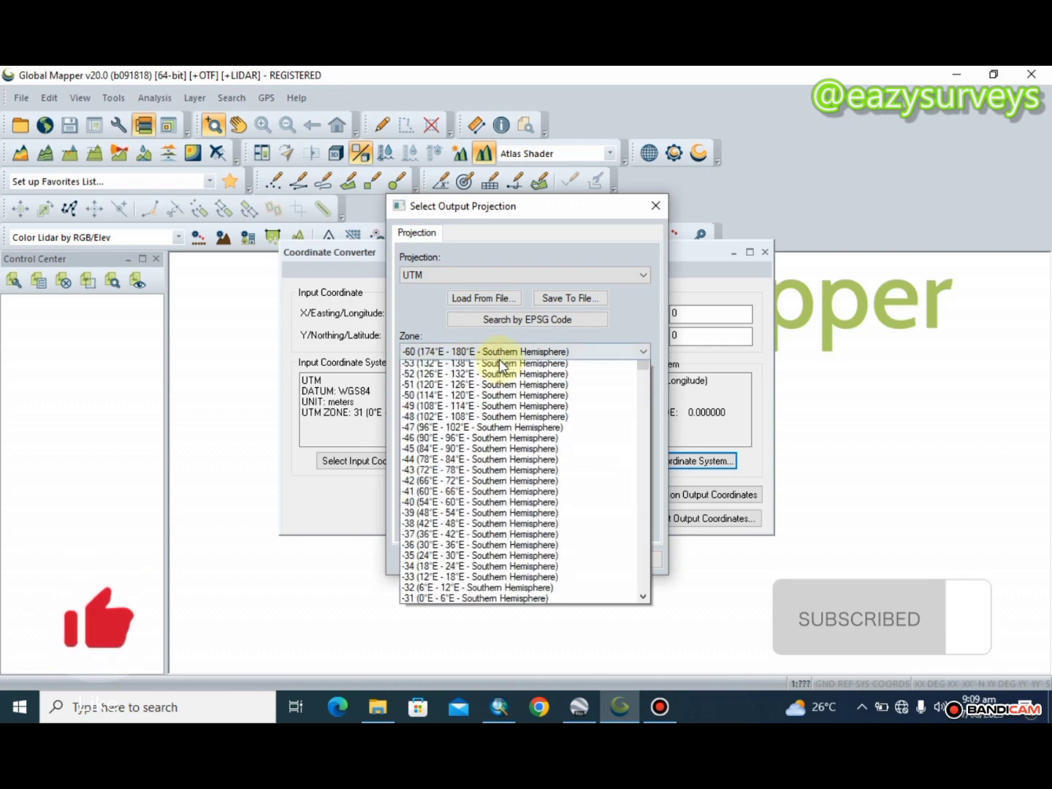
pyautogui.moveTo(643, 428); pyautogui.dragTo(641, 608)
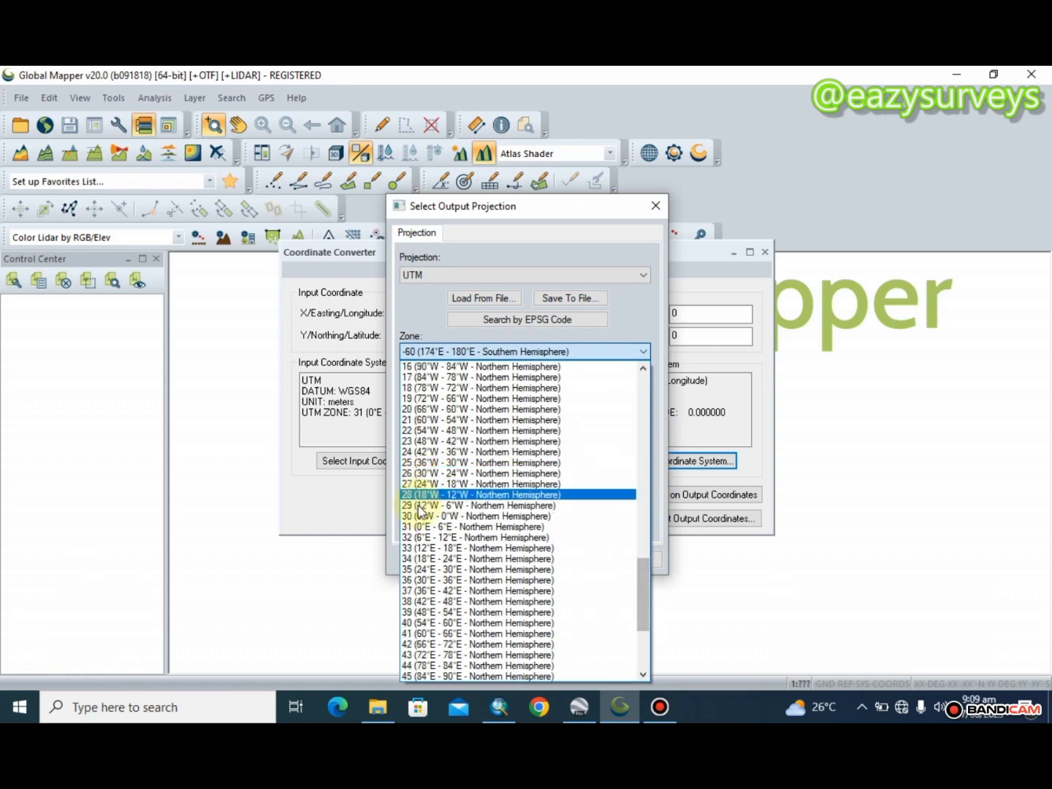
pyautogui.click(474, 527)
# Step: Set the output coordinate system's datum to MINNA (NIGERIA) and accept the output projection
pyautogui.click(478, 387)
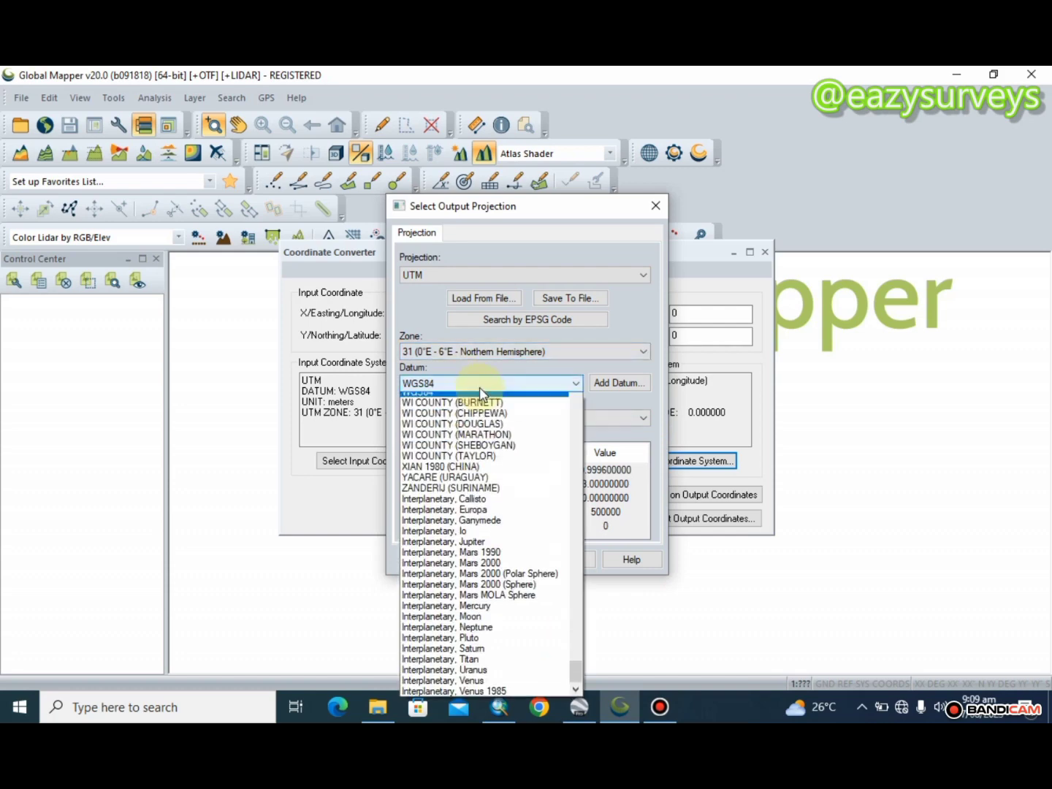
pyautogui.press('m')
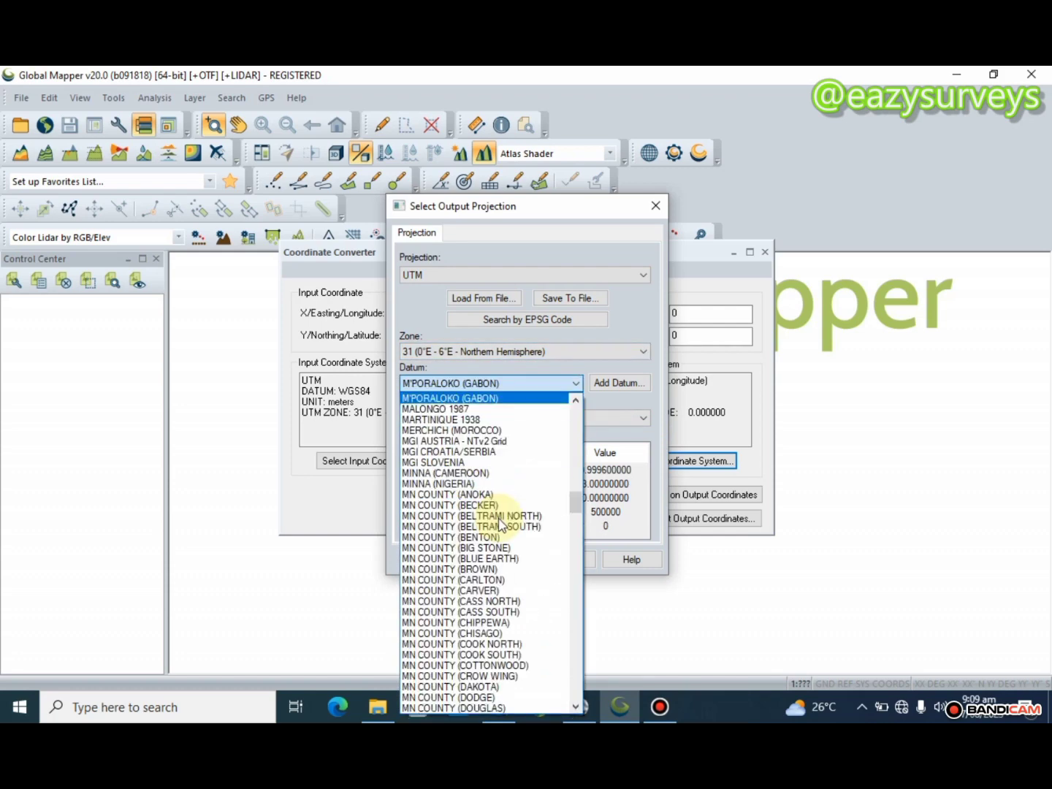
pyautogui.press('i')
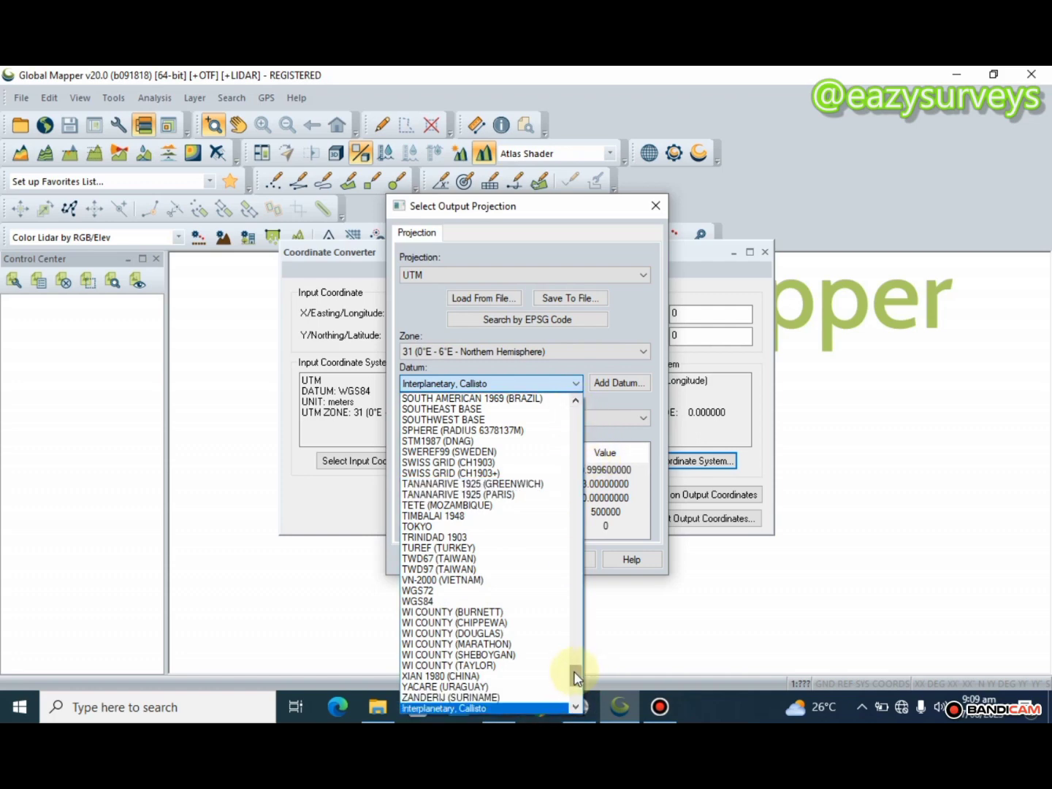
pyautogui.moveTo(575, 679); pyautogui.dragTo(559, 491)
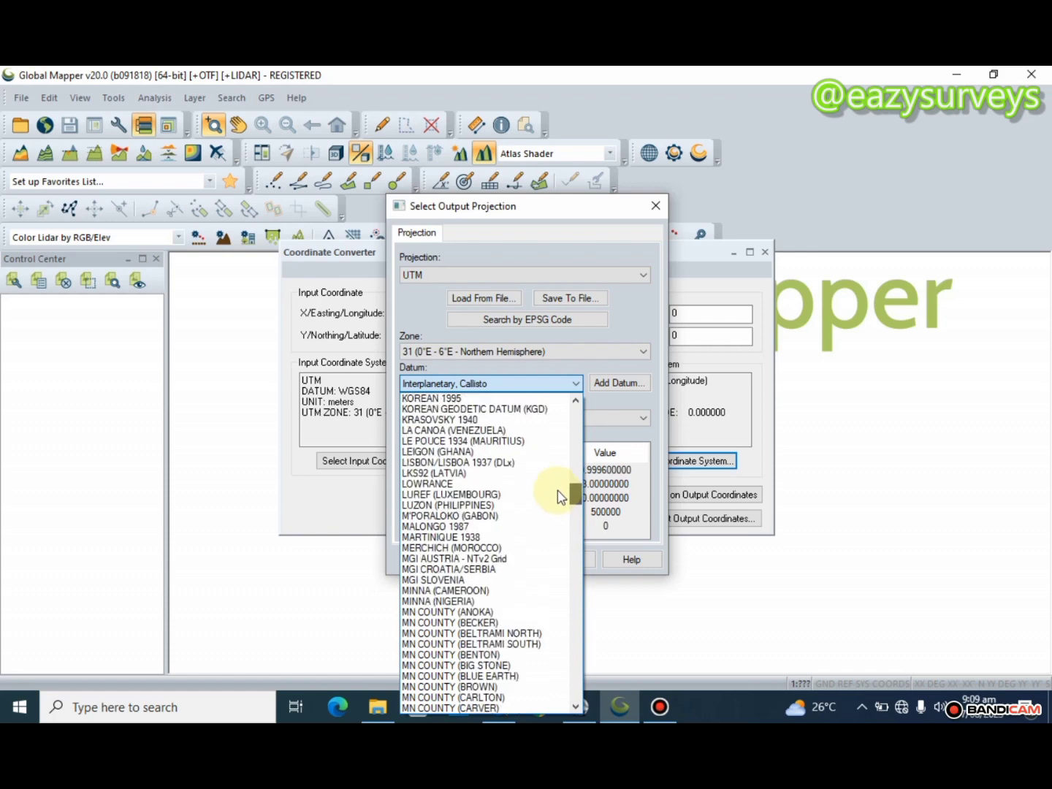
pyautogui.click(447, 601)
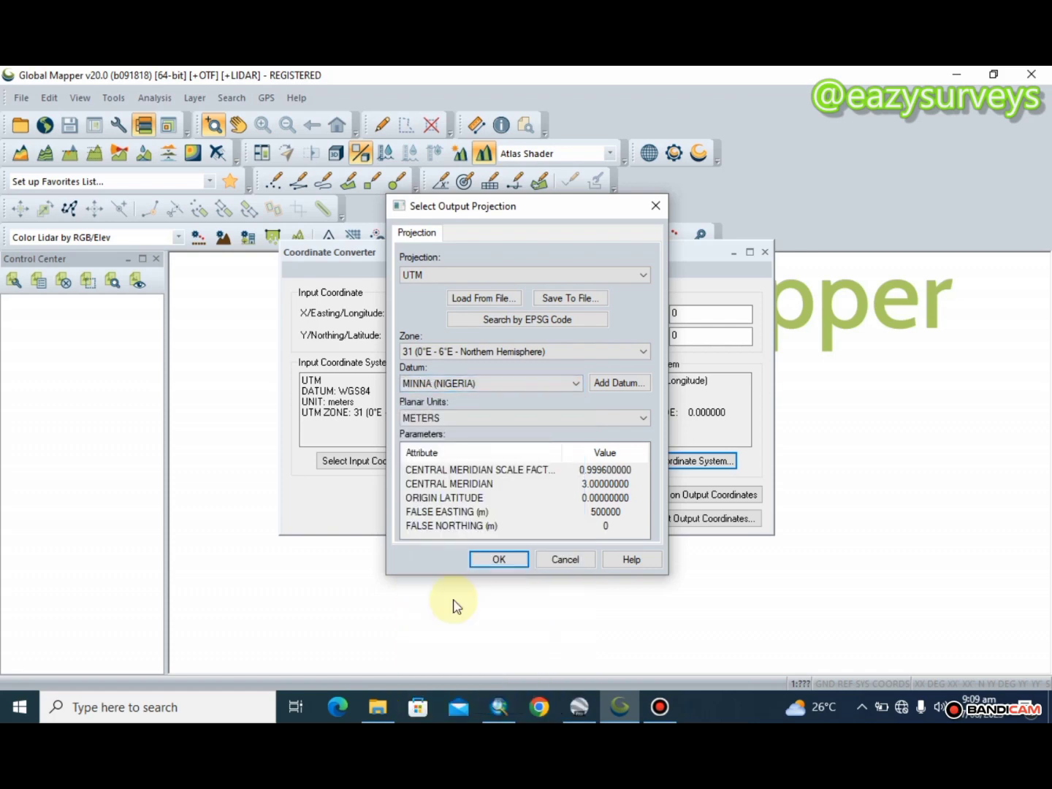
pyautogui.click(499, 560)
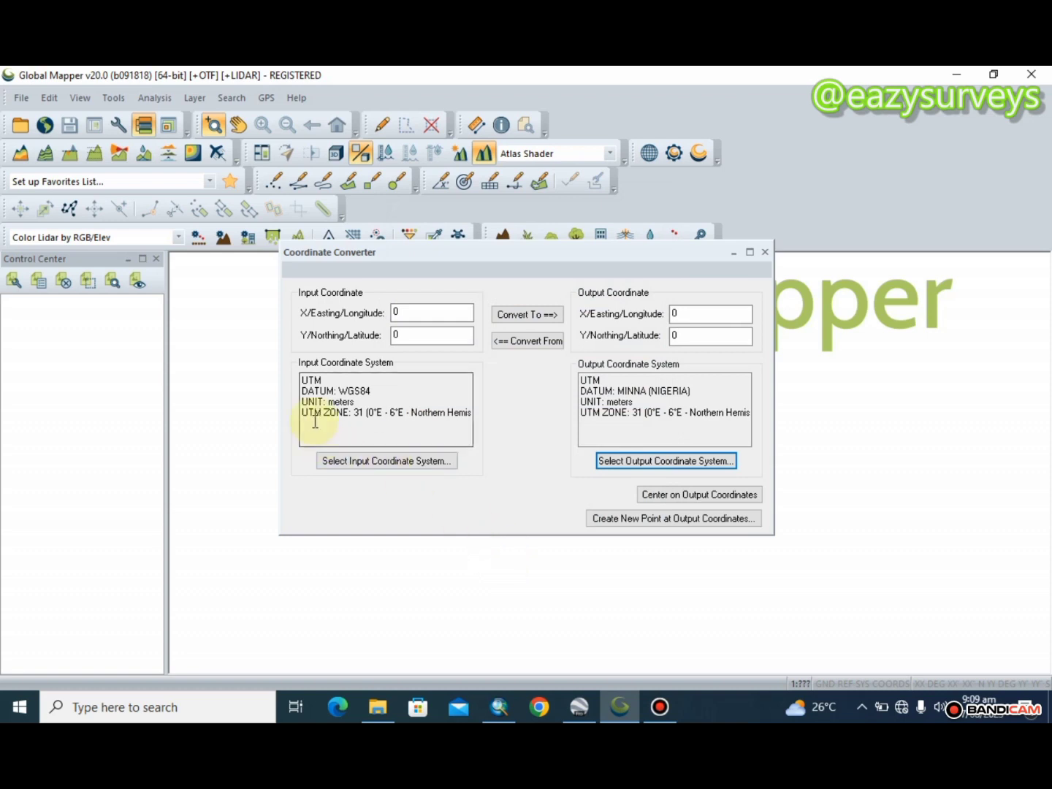
pyautogui.click(602, 380)
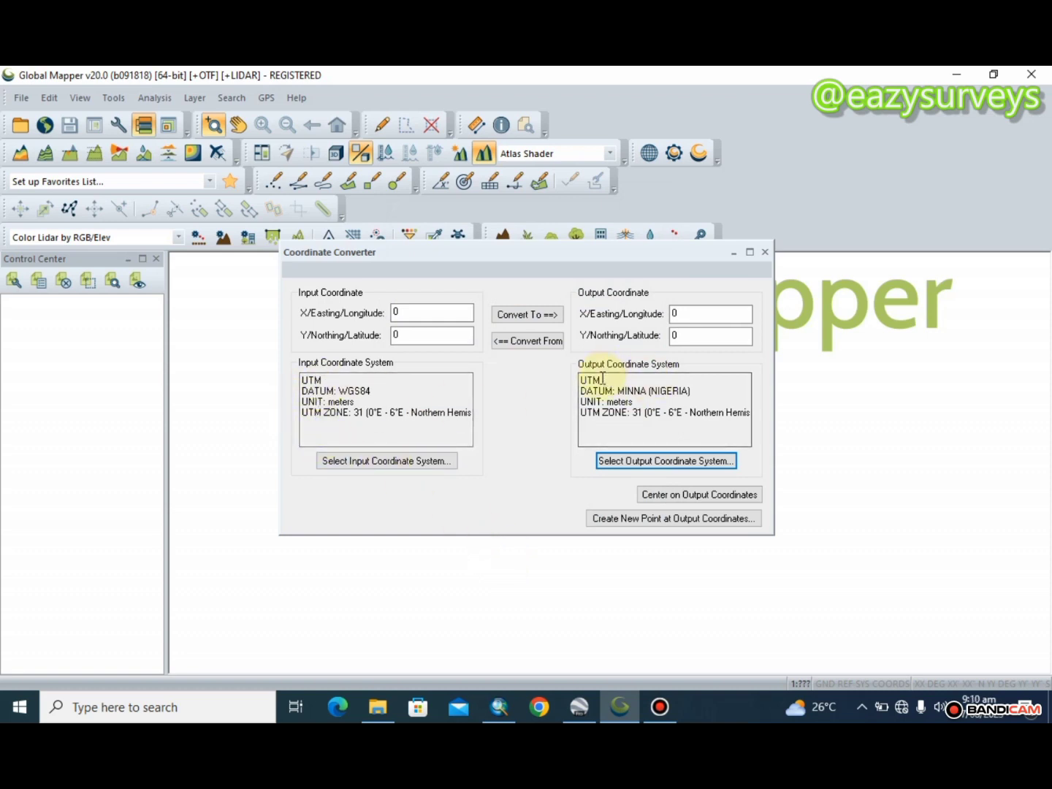
pyautogui.click(353, 402)
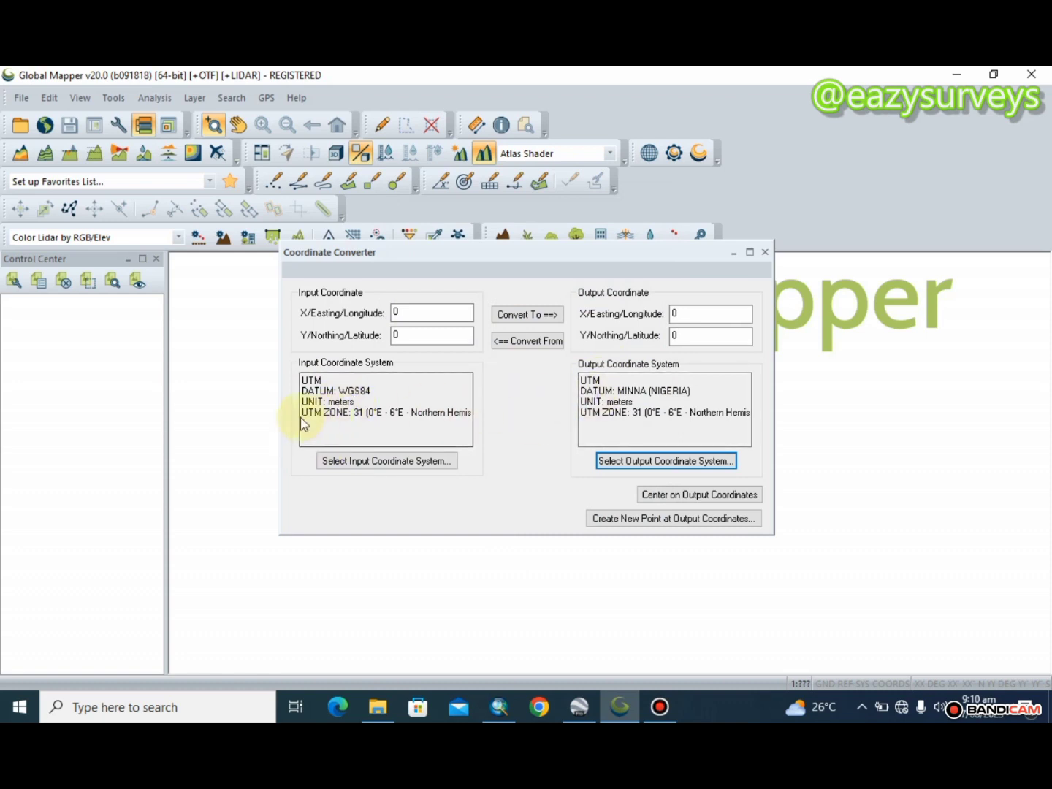
# Step: Copy the placemark's easting 525072.28 from Google Earth Pro into the input X/Easting value of Global Mapper's Coordinate Converter
pyautogui.click(585, 705)
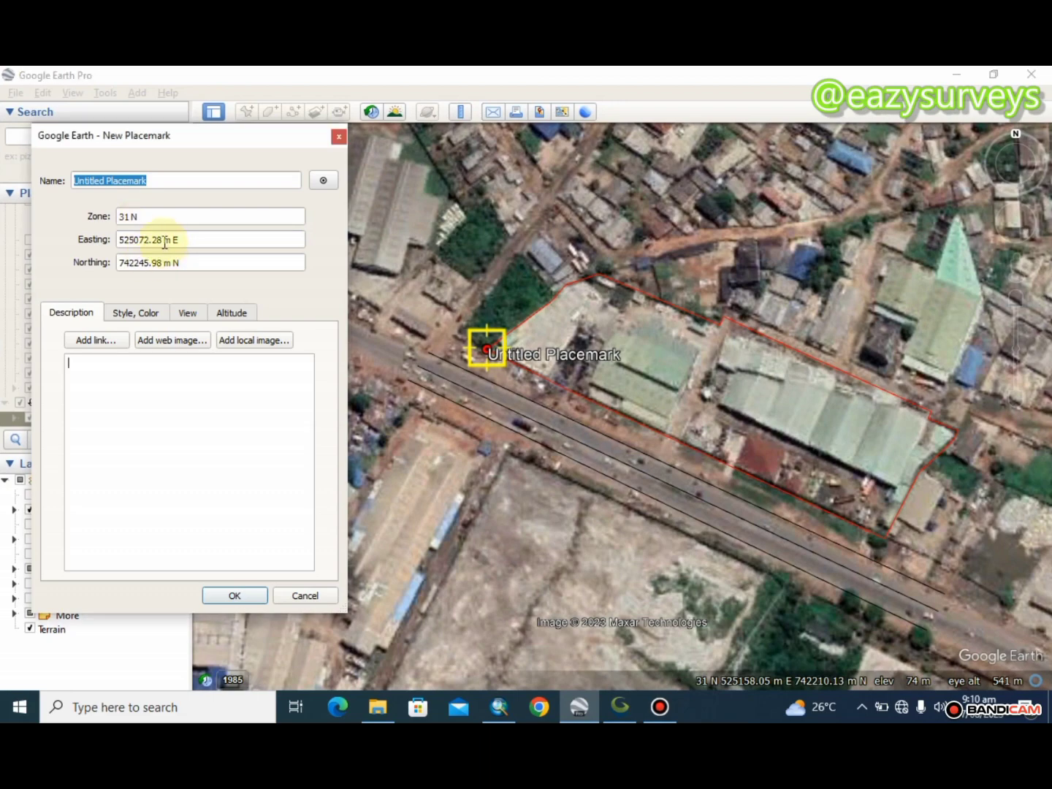
pyautogui.doubleClick(165, 241)
pyautogui.rightClick(155, 242)
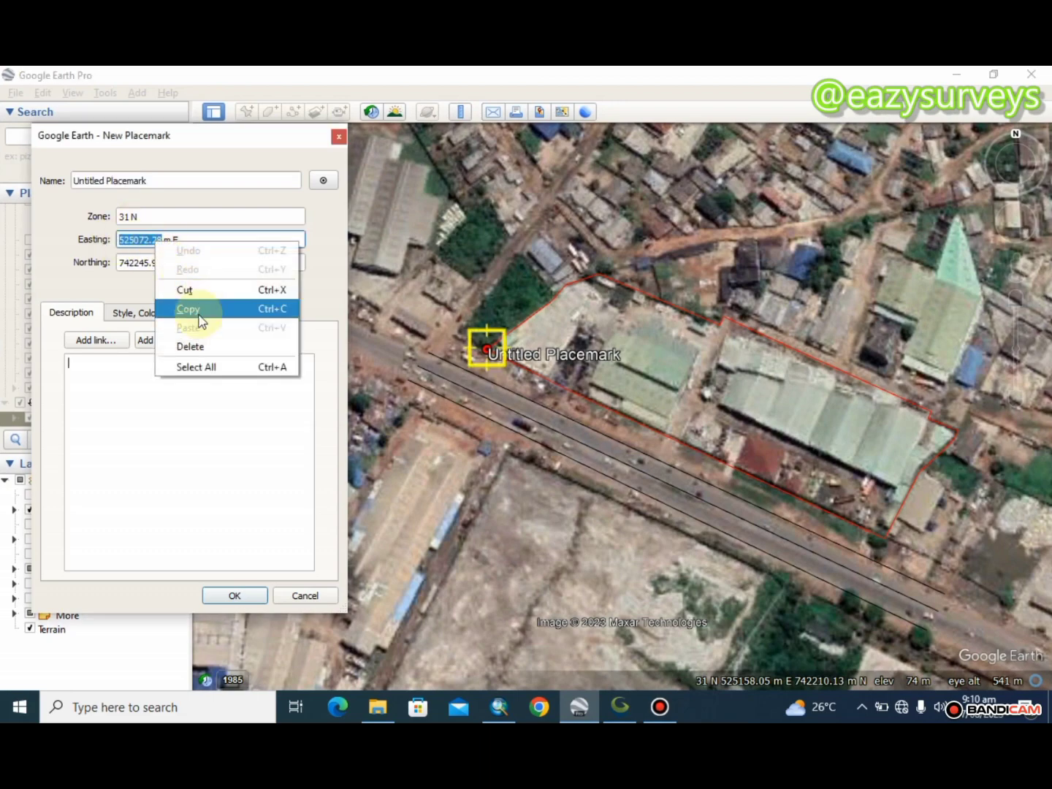
pyautogui.click(200, 317)
pyautogui.click(630, 706)
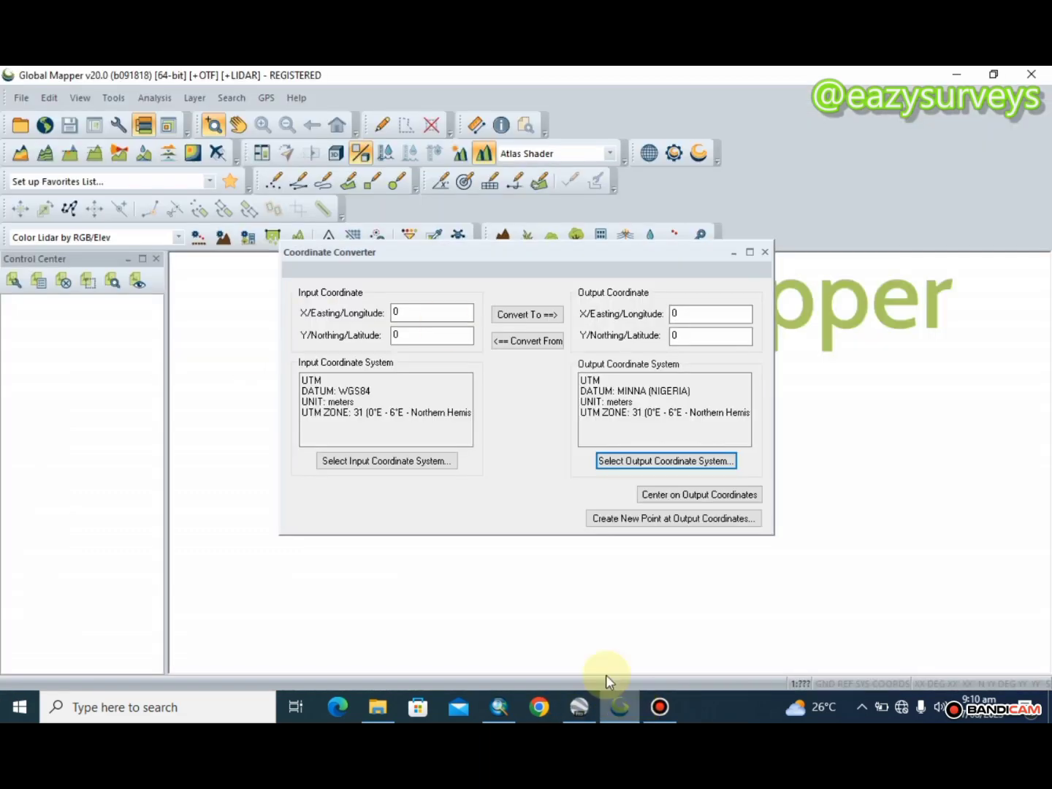
pyautogui.doubleClick(398, 312)
pyautogui.rightClick(409, 313)
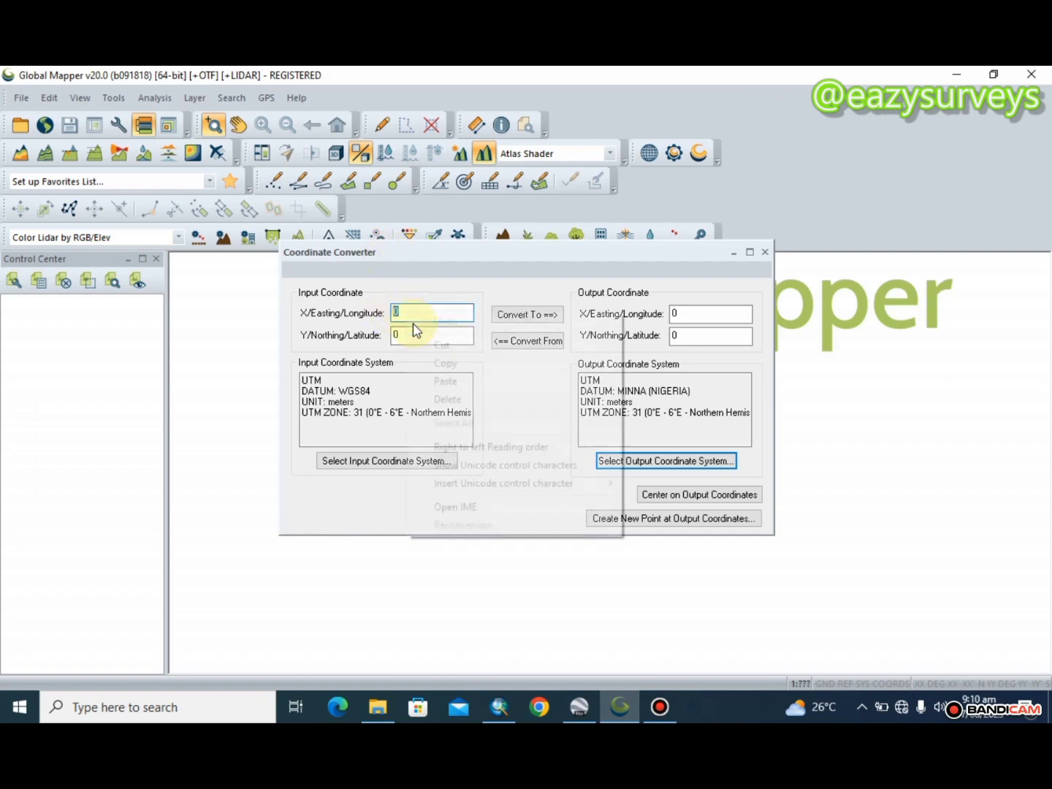
pyautogui.click(451, 383)
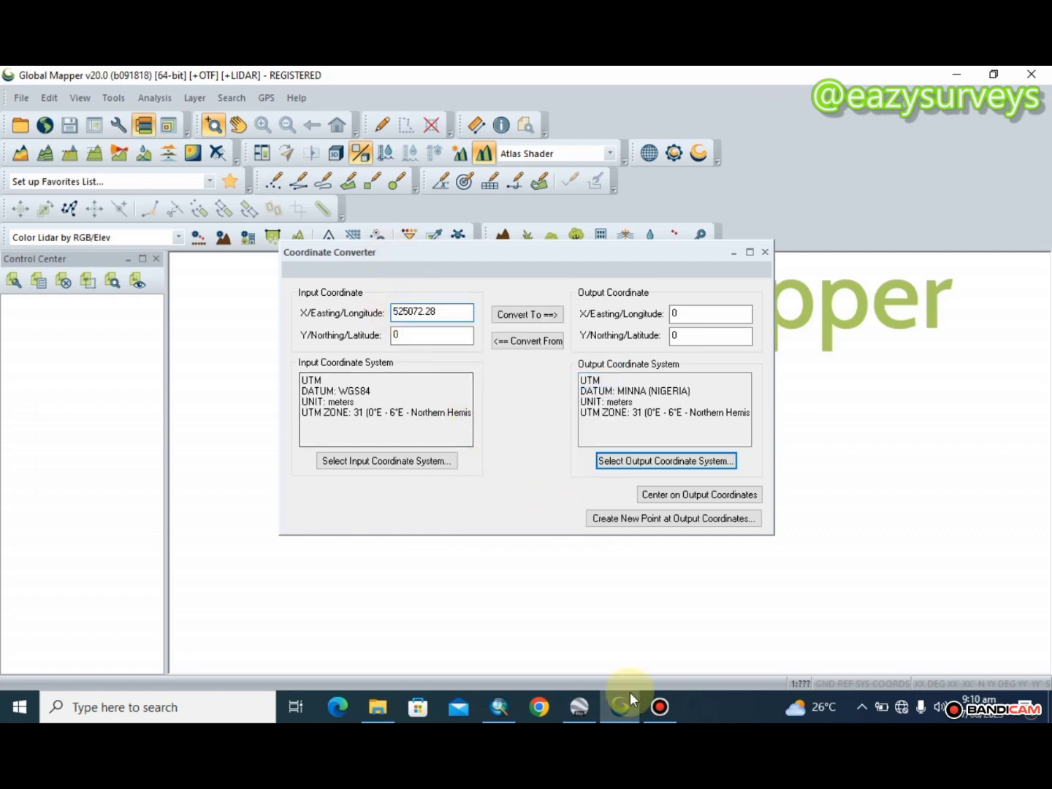
# Step: Copy the placemark's northing 742245.98 from Google Earth Pro into the input Y/Northing value of Global Mapper's Coordinate Converter
pyautogui.click(580, 707)
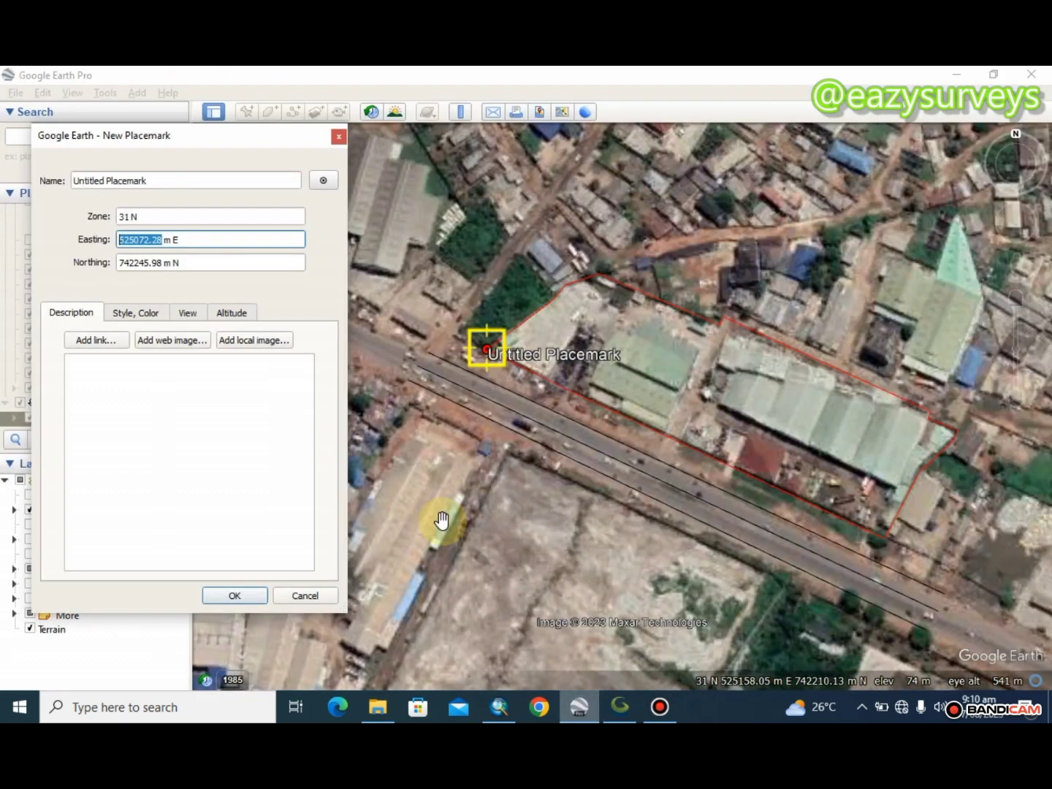
pyautogui.doubleClick(160, 264)
pyautogui.rightClick(120, 260)
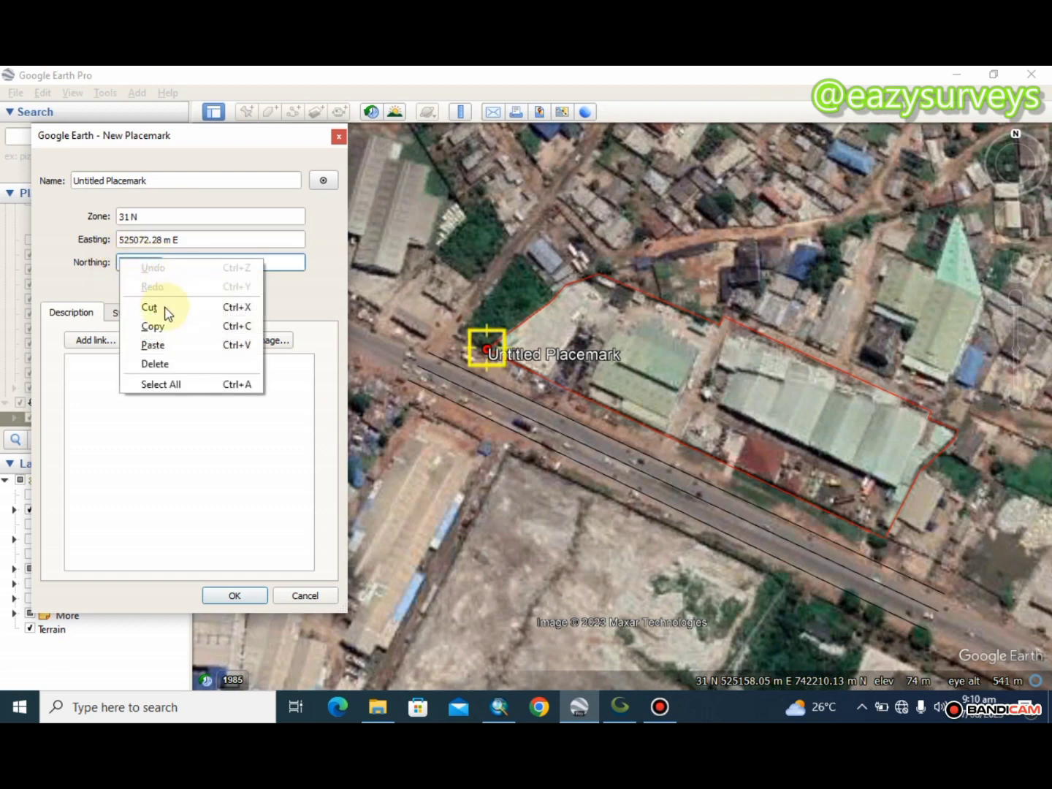
pyautogui.click(166, 327)
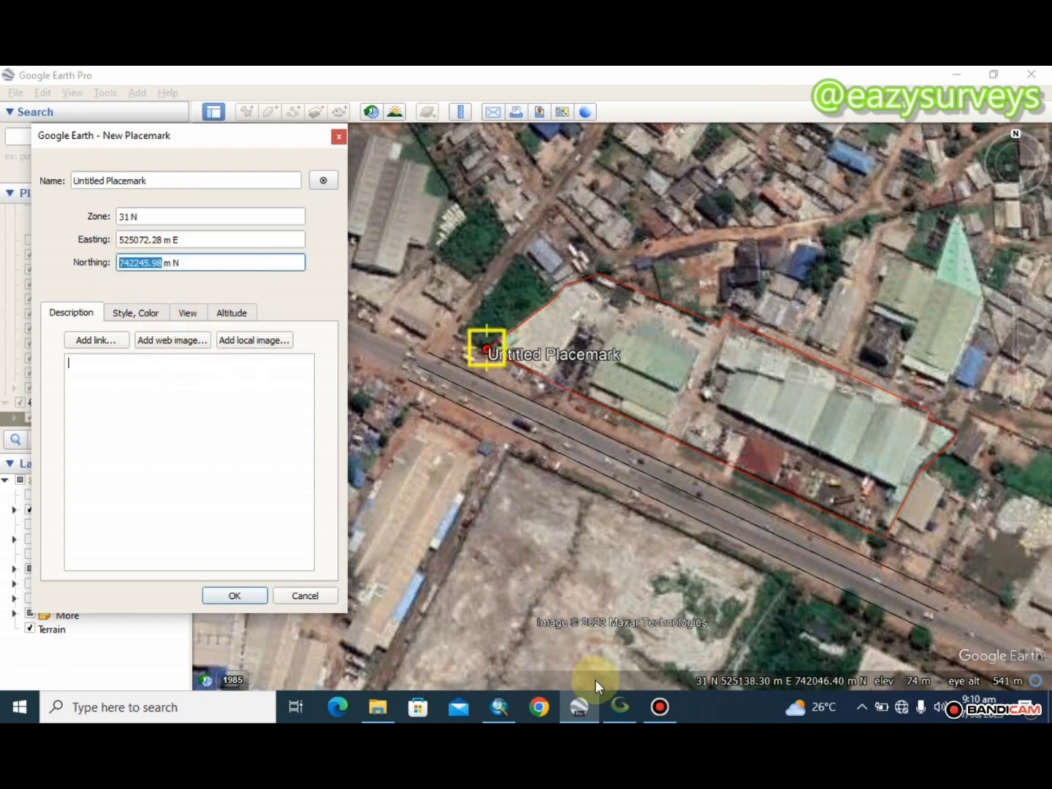
pyautogui.click(617, 706)
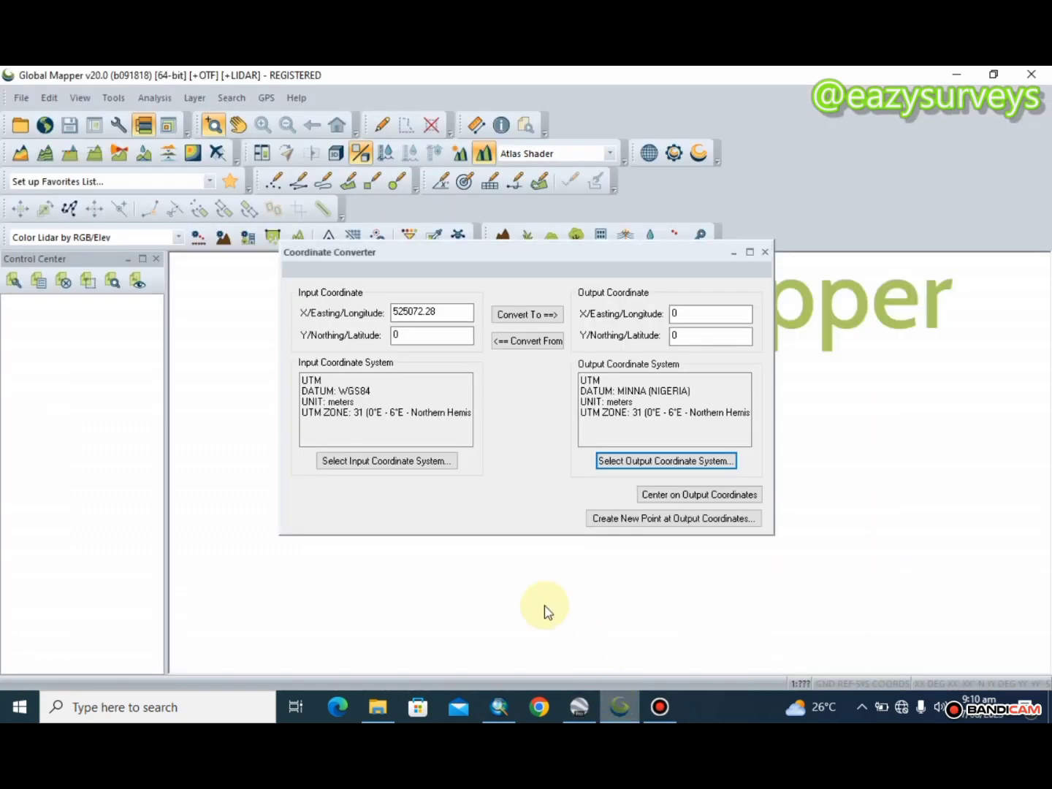
pyautogui.doubleClick(395, 336)
pyautogui.rightClick(404, 335)
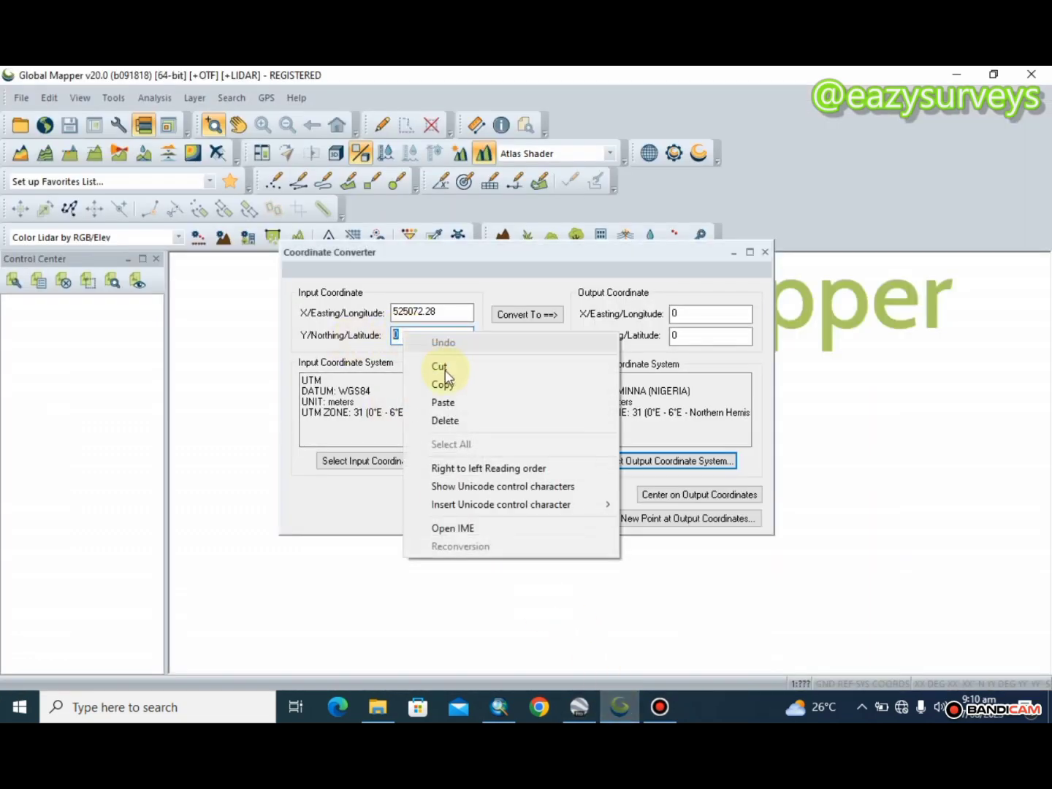
pyautogui.click(444, 403)
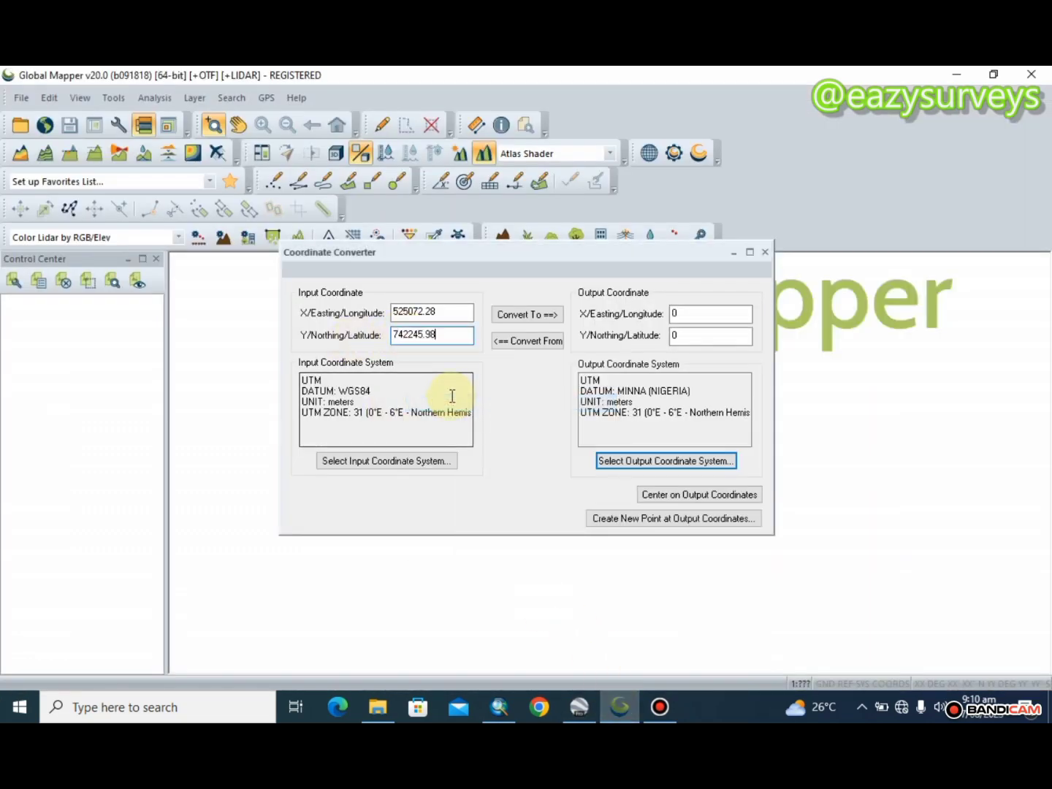
# Step: Convert the input coordinates to the output coordinate system and dismiss the conversion message
pyautogui.click(530, 315)
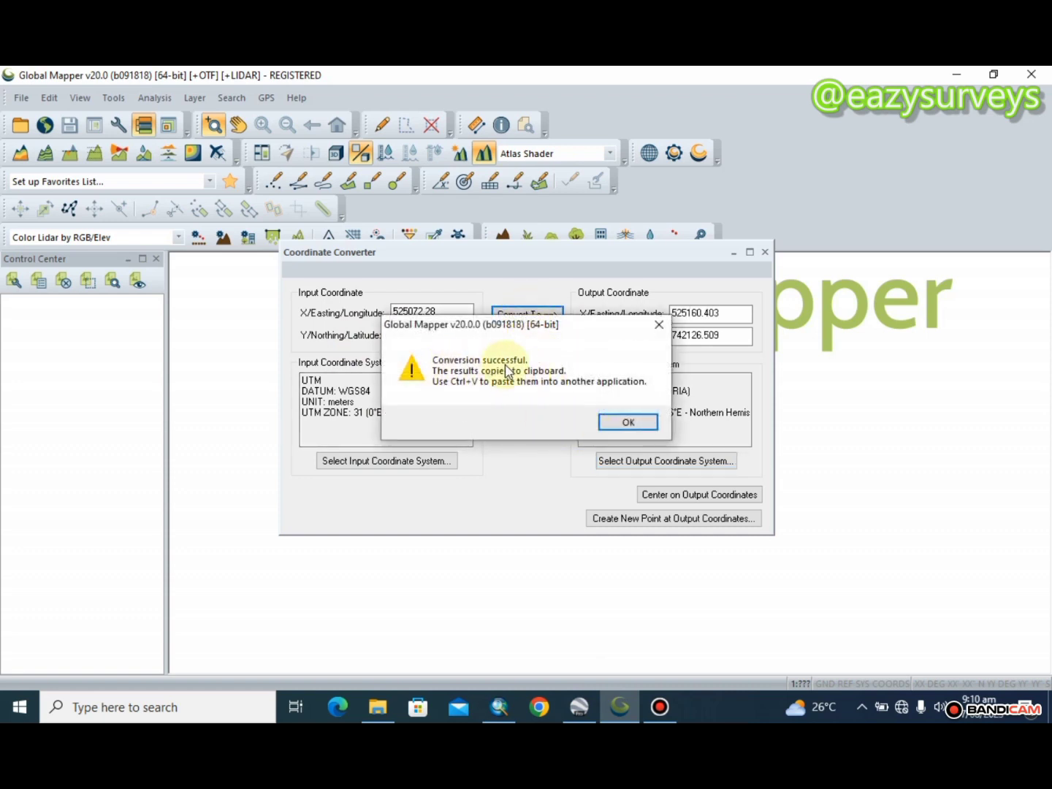
pyautogui.click(627, 423)
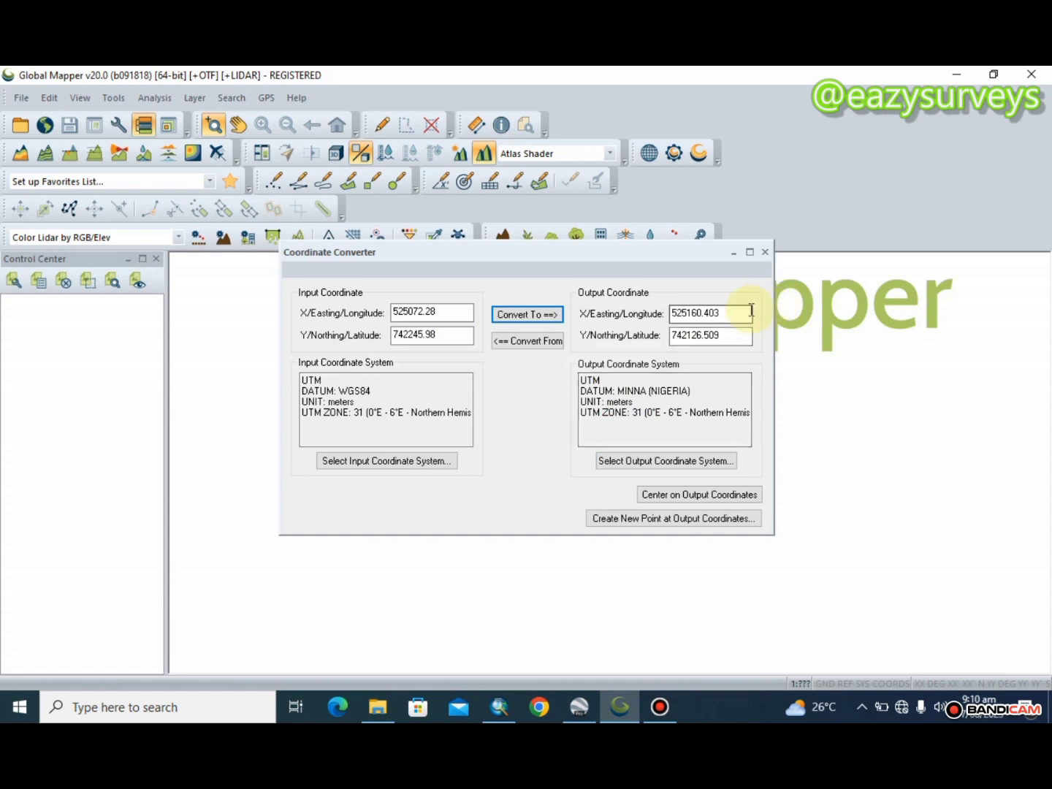
pyautogui.moveTo(729, 313); pyautogui.dragTo(697, 313)
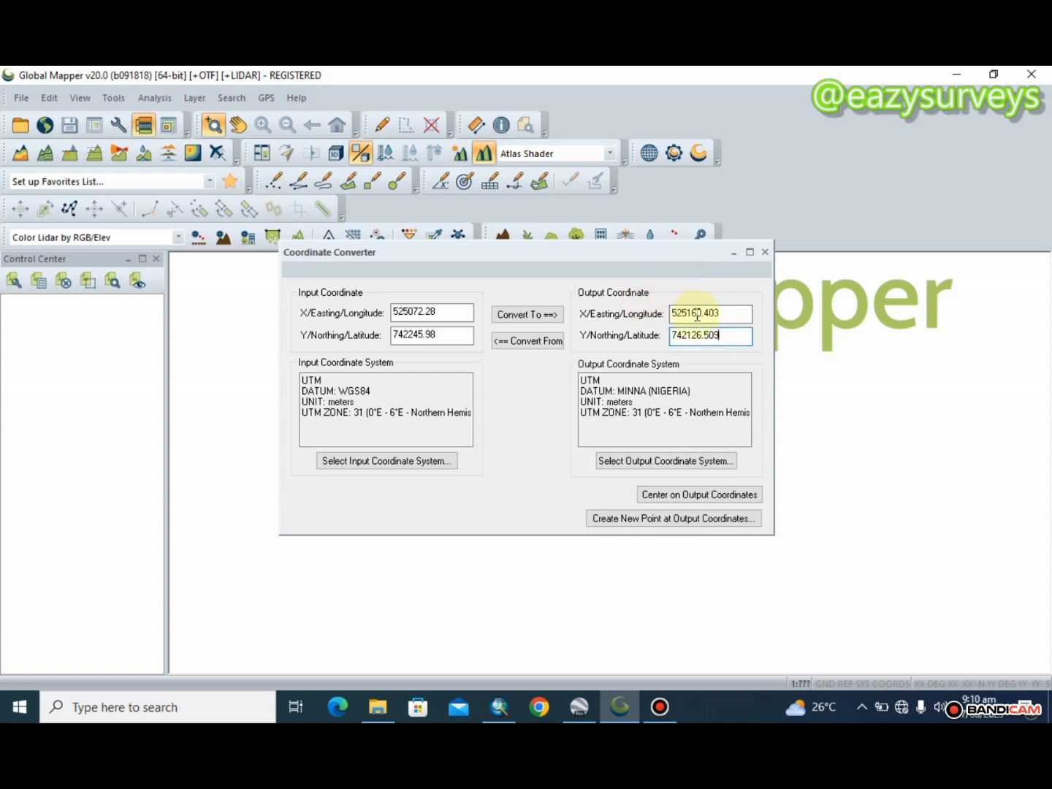
# Step: Review the source placemark in Google Earth Pro, and back in Global Mapper check the output projection settings without changing them
pyautogui.click(579, 707)
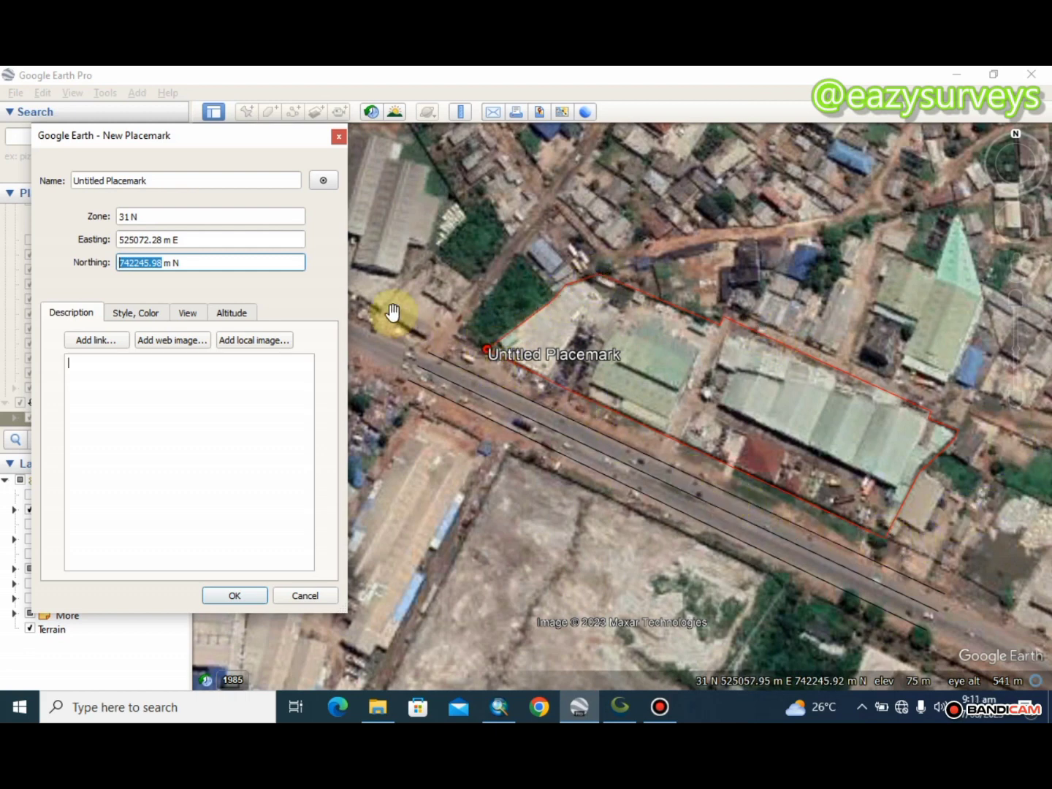
pyautogui.click(960, 74)
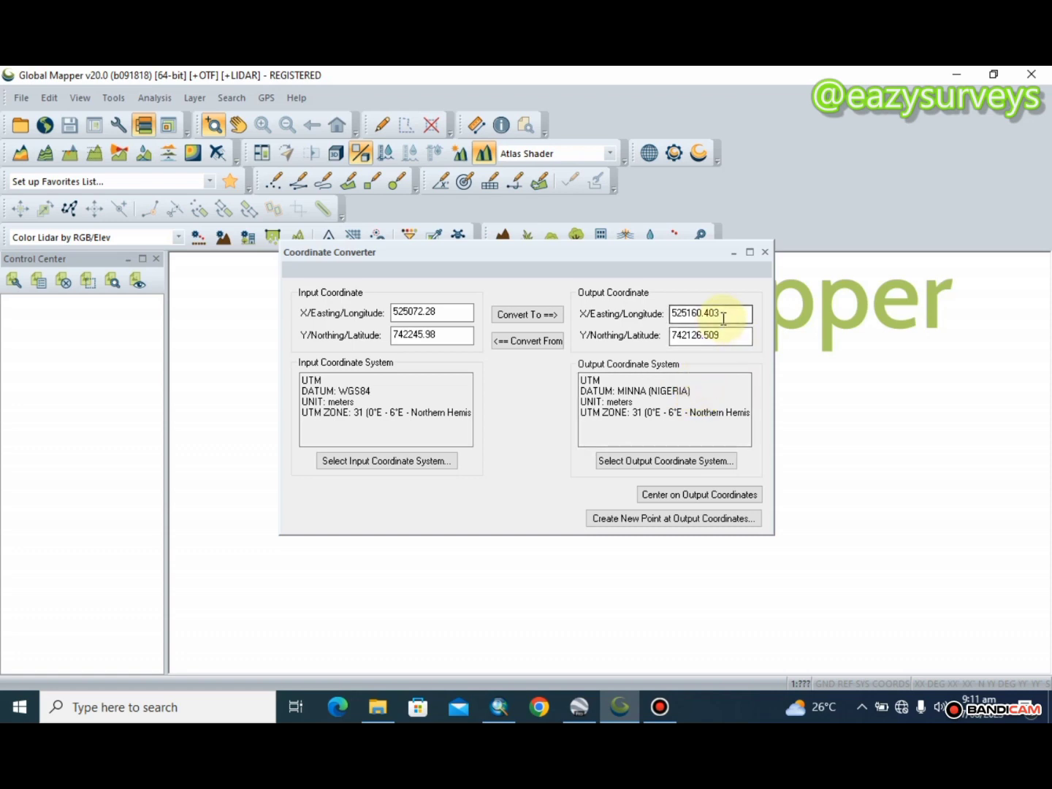
pyautogui.click(679, 463)
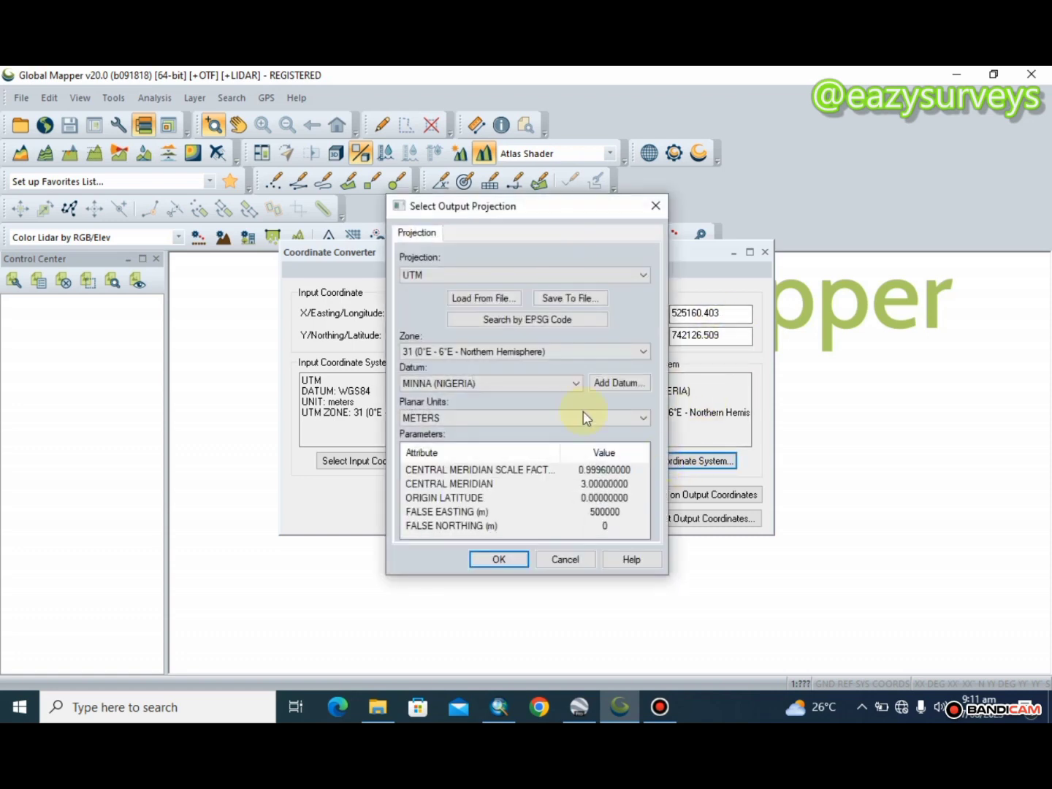
pyautogui.click(656, 206)
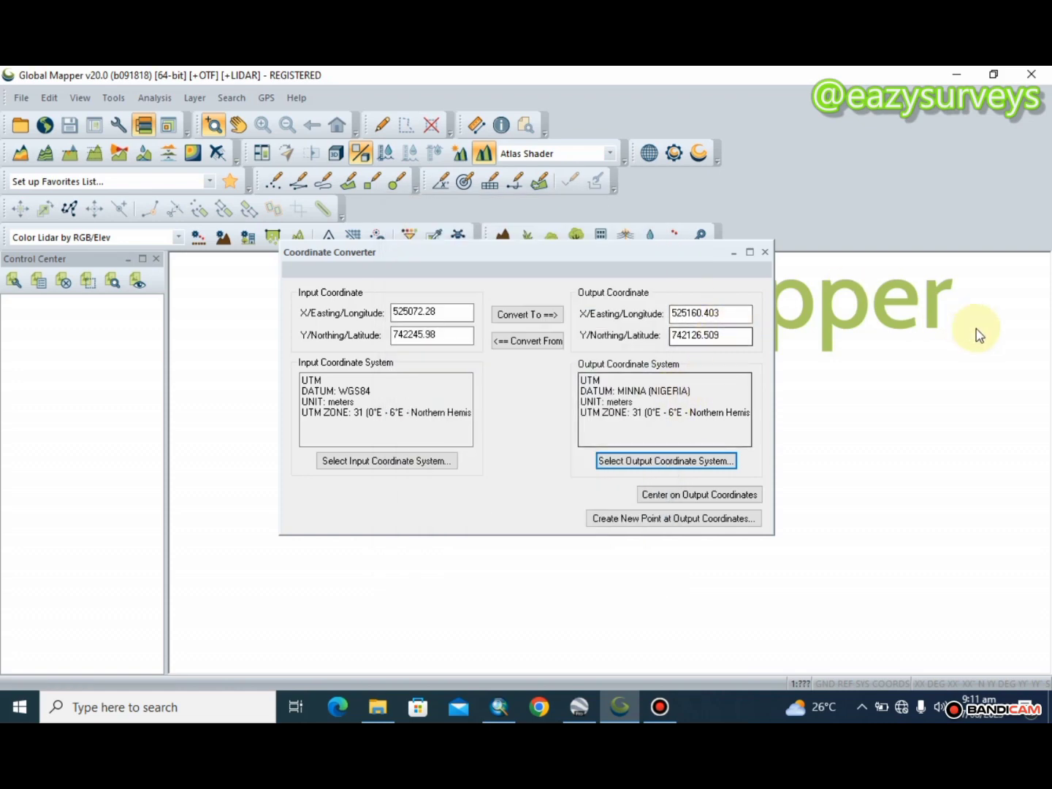